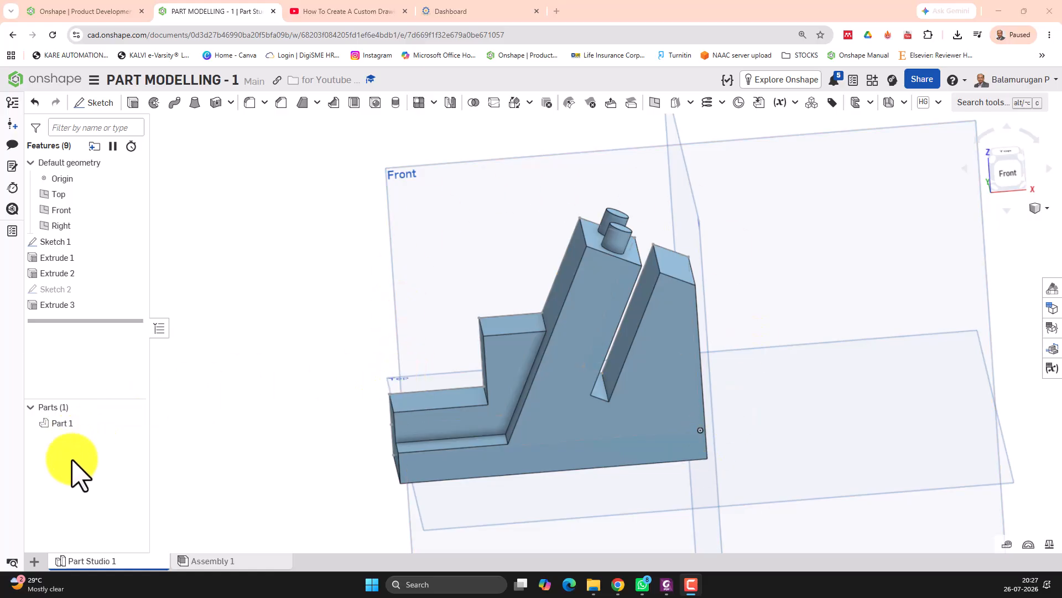
Step: Start a new drawing and select MEC205 template.dwt from the Freshman Engineering templates
{"action": "left_click", "coordinate": [35, 562]}
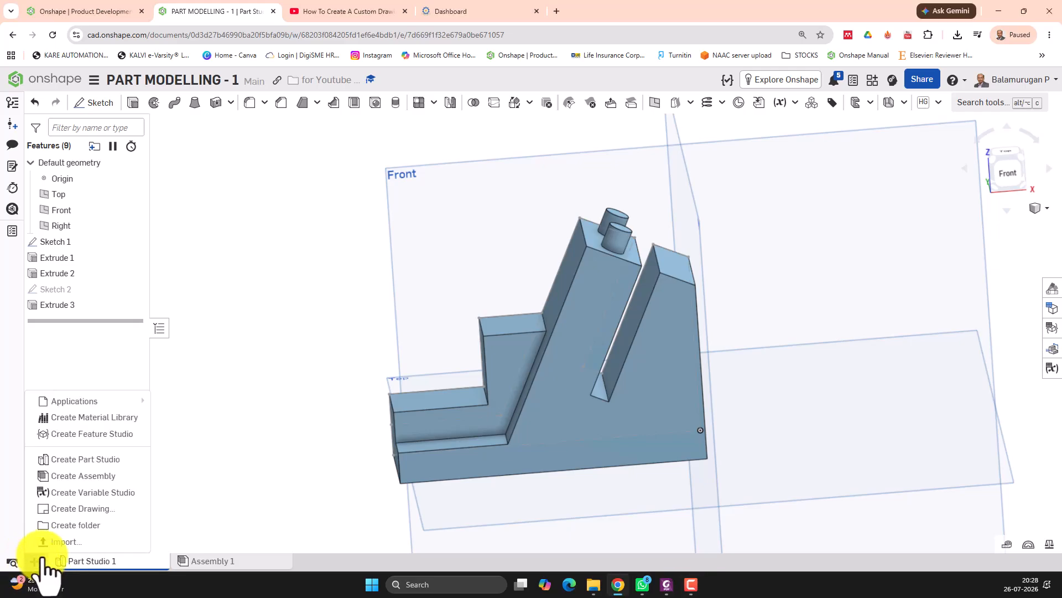
{"action": "left_click", "coordinate": [83, 508]}
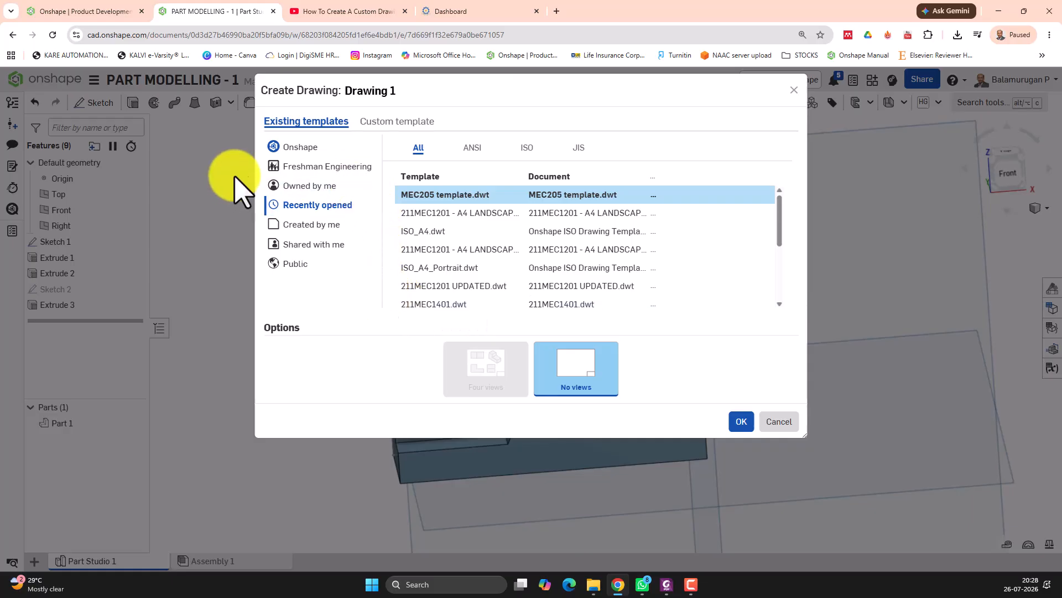
{"action": "left_click", "coordinate": [315, 167]}
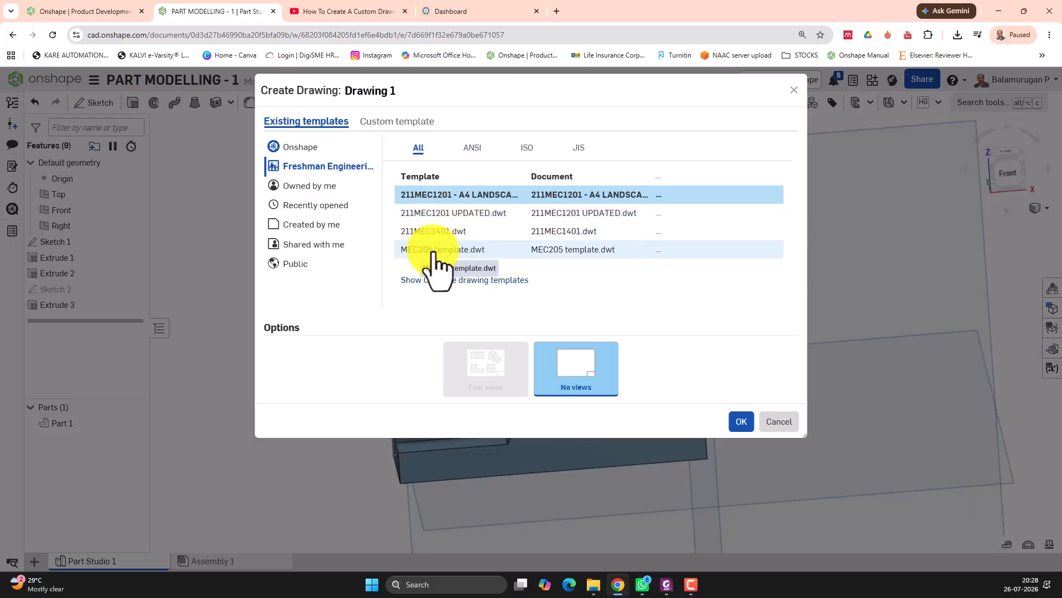
{"action": "left_click", "coordinate": [435, 252]}
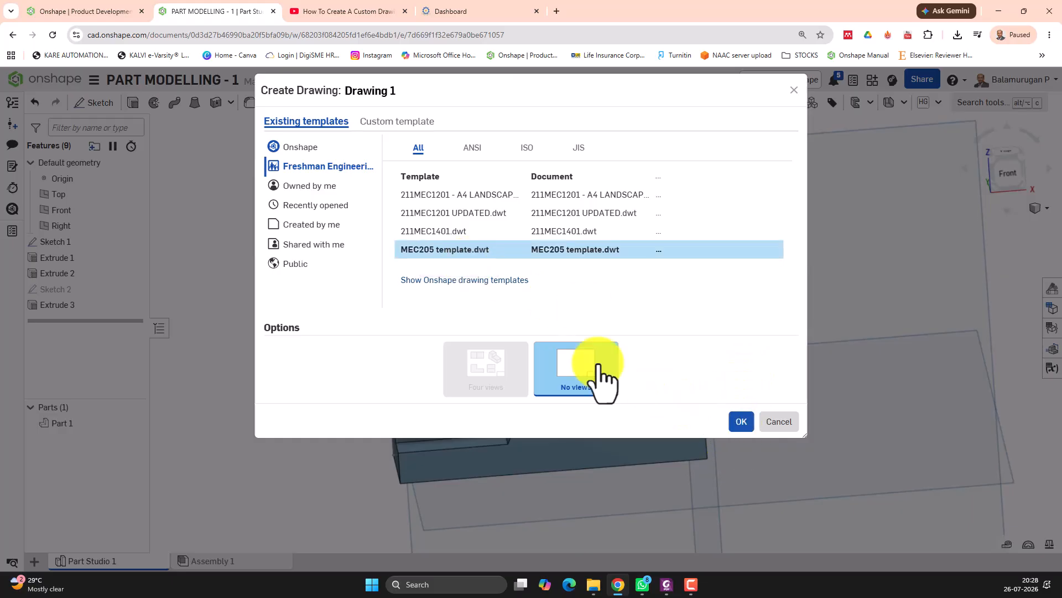
Step: Look through the ISO templates and the full list of drawing templates supplied by Onshape
{"action": "left_click", "coordinate": [528, 148]}
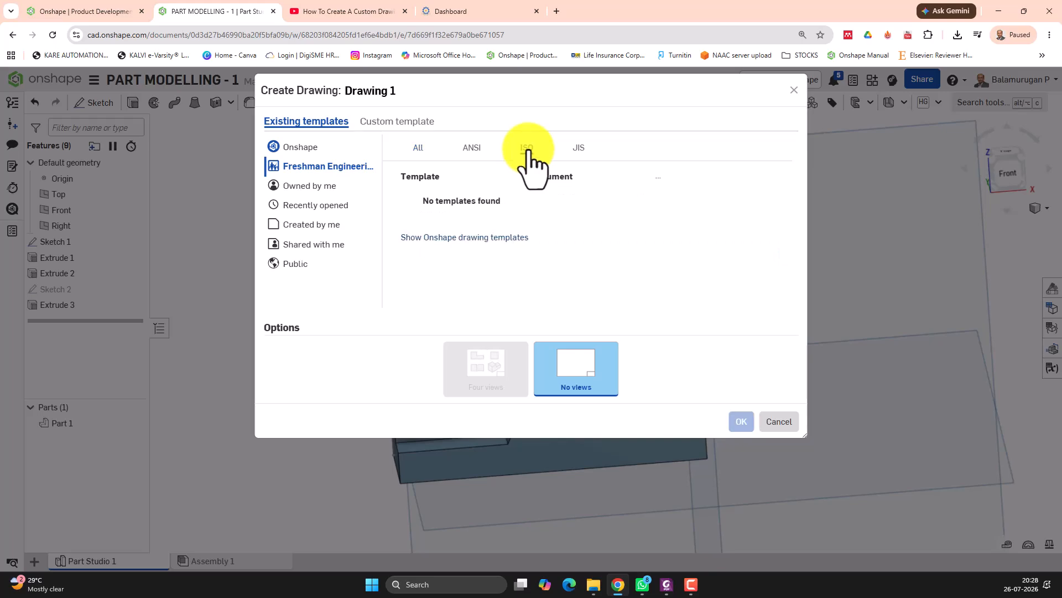
{"action": "left_click", "coordinate": [302, 147]}
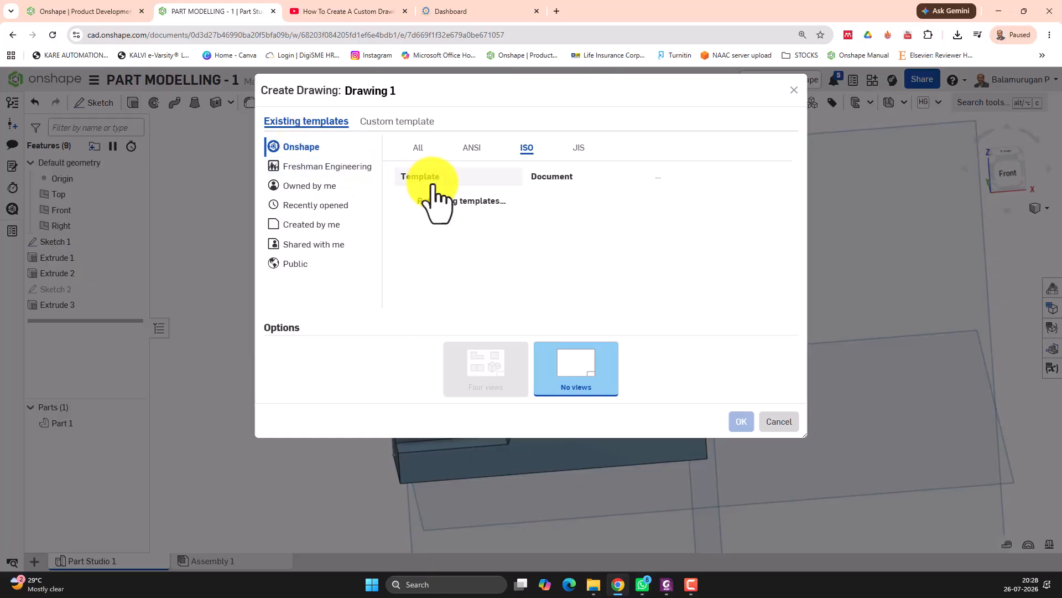
{"action": "left_click", "coordinate": [503, 230]}
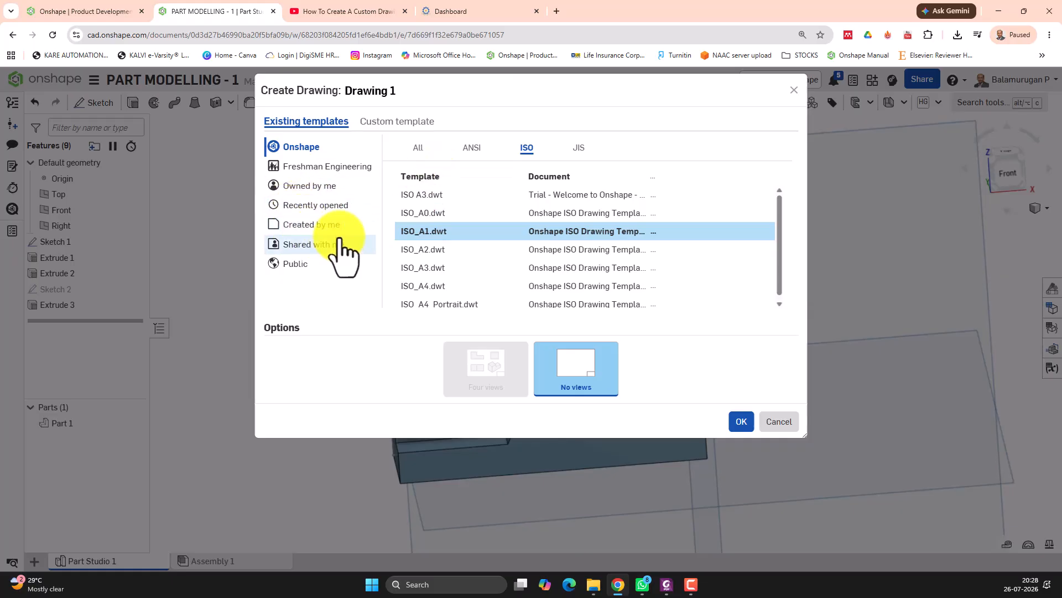
{"action": "left_click", "coordinate": [332, 166]}
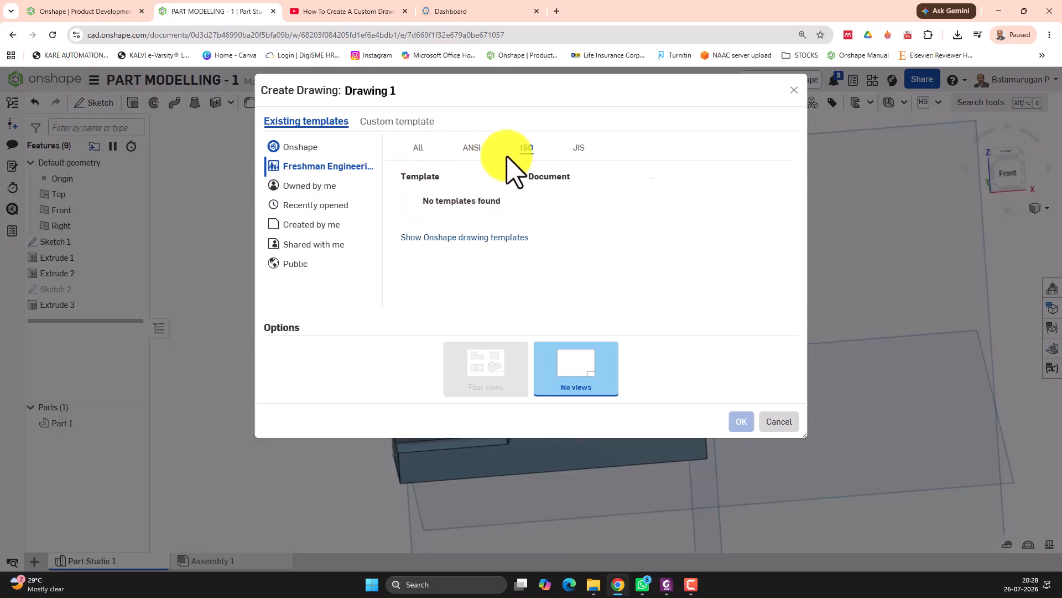
{"action": "left_click", "coordinate": [307, 148]}
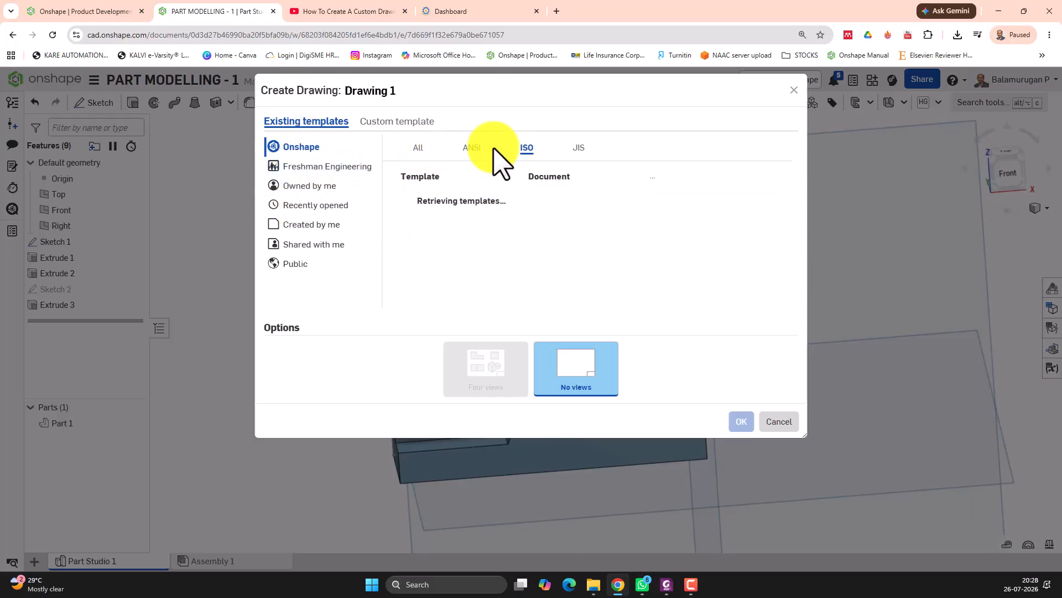
{"action": "left_click", "coordinate": [419, 149]}
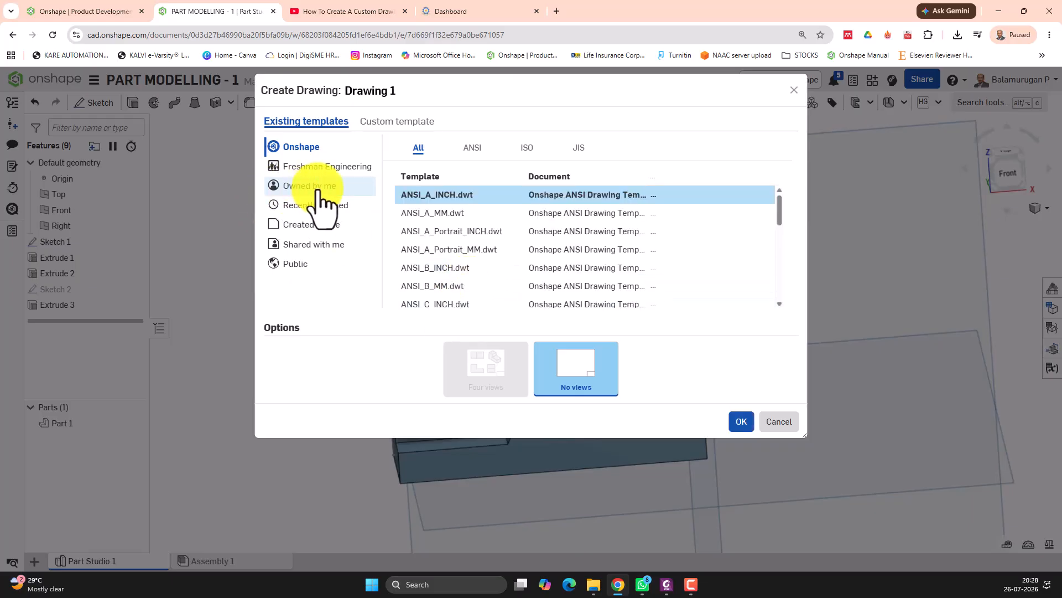
Step: Create the drawing from the Freshman Engineering MEC205 template.dwt with no views
{"action": "left_click", "coordinate": [327, 167]}
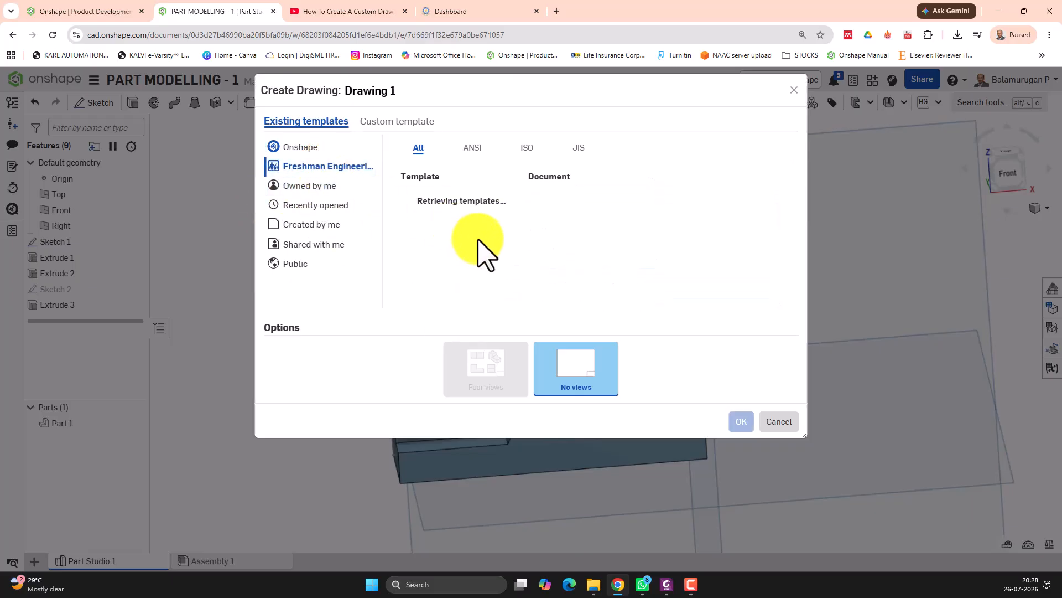
{"action": "left_click", "coordinate": [443, 253]}
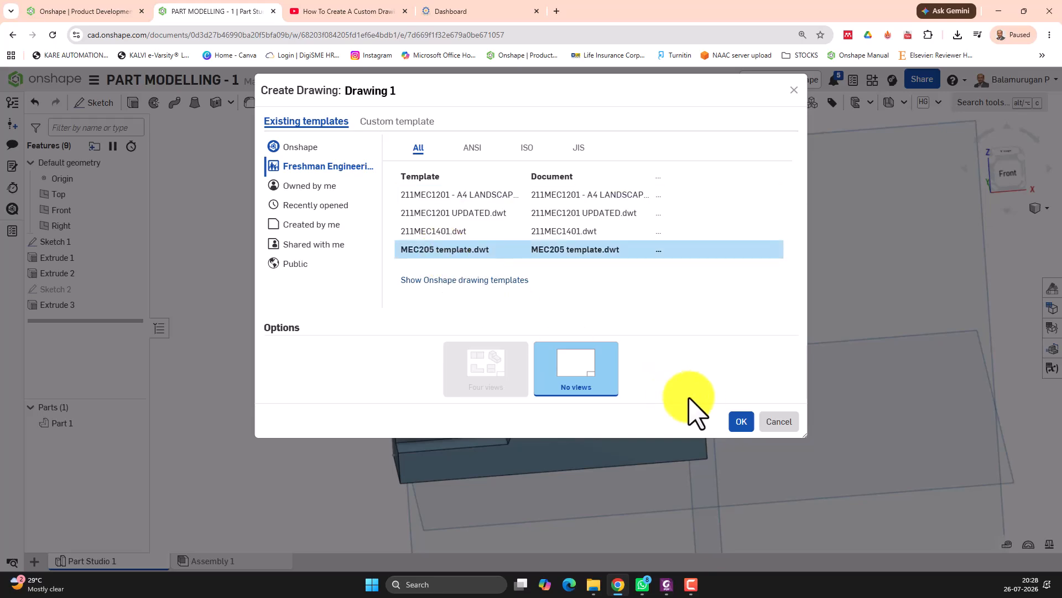
{"action": "left_click", "coordinate": [742, 422]}
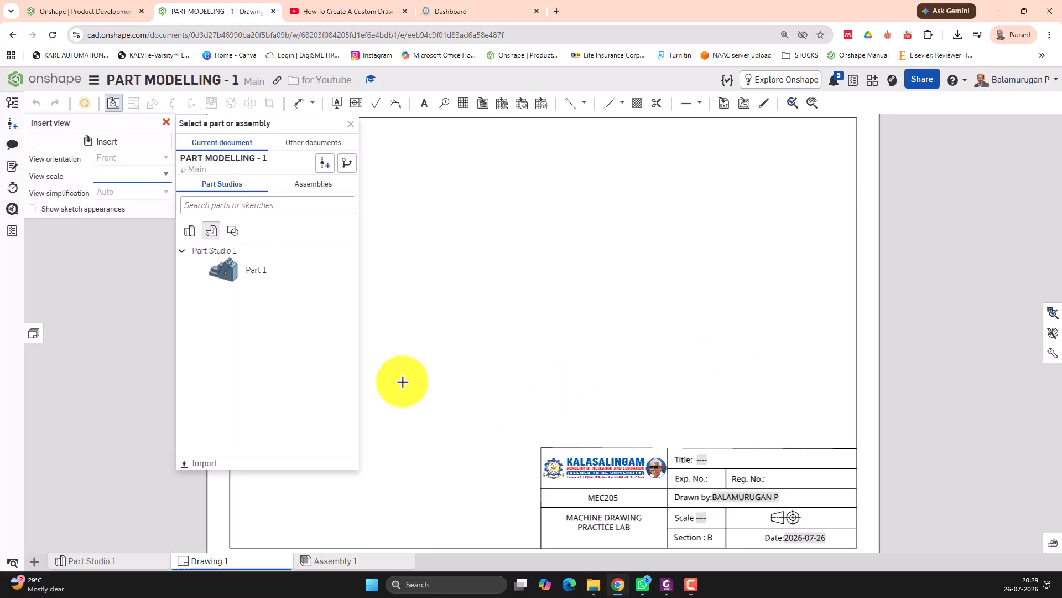
Step: Insert a front view of Part 1 at 1:1 scale near the middle of the sheet, without adding projected views
{"action": "left_click", "coordinate": [248, 271]}
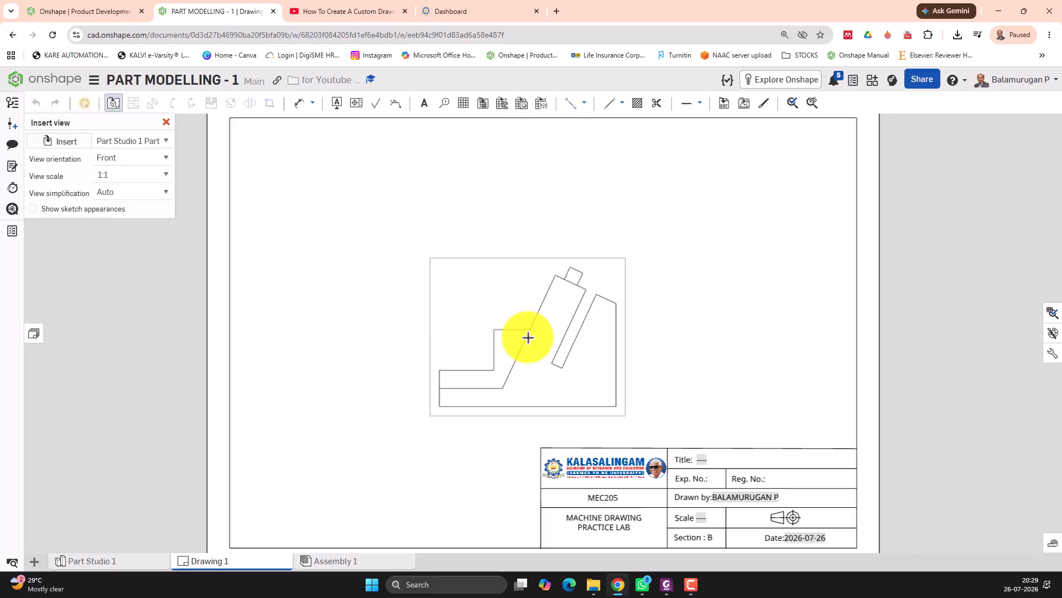
{"action": "left_click", "coordinate": [528, 337]}
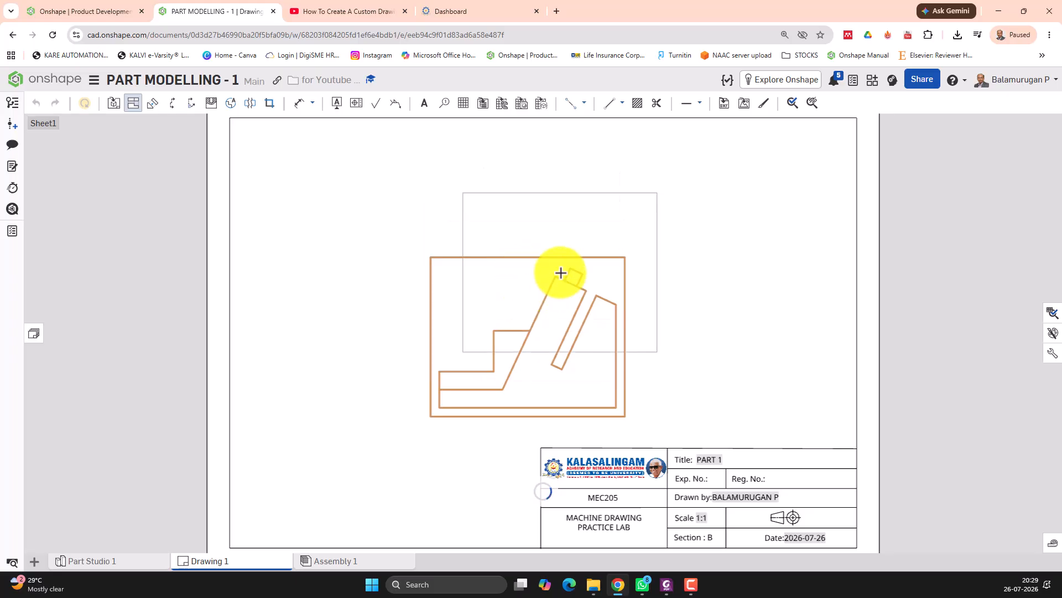
{"action": "key", "text": "Escape"}
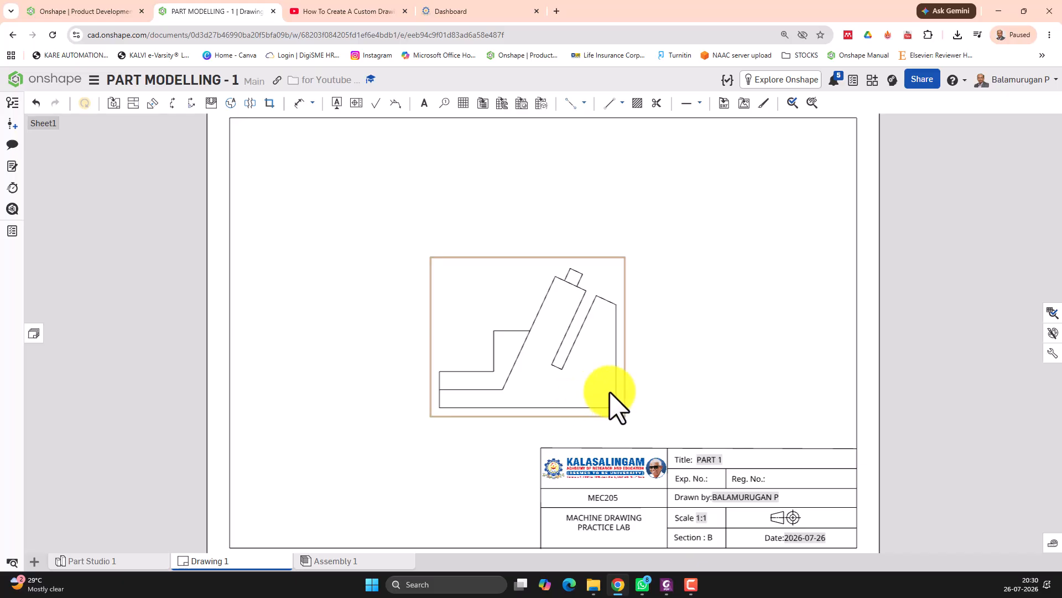
Step: Set the drawing's projection angle to third angle
{"action": "left_click", "coordinate": [1051, 354]}
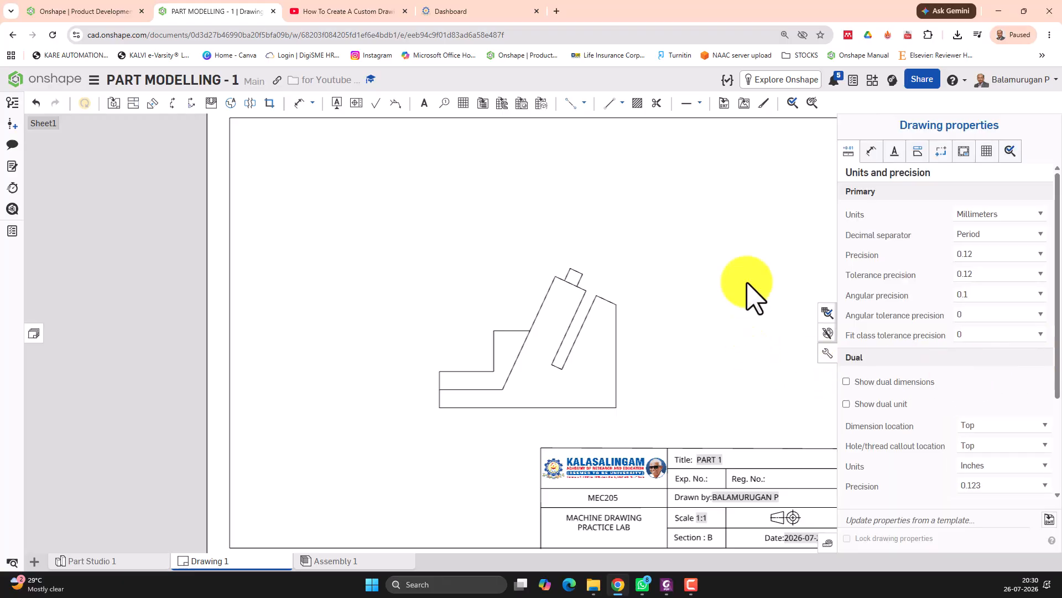
{"action": "left_click", "coordinate": [920, 153]}
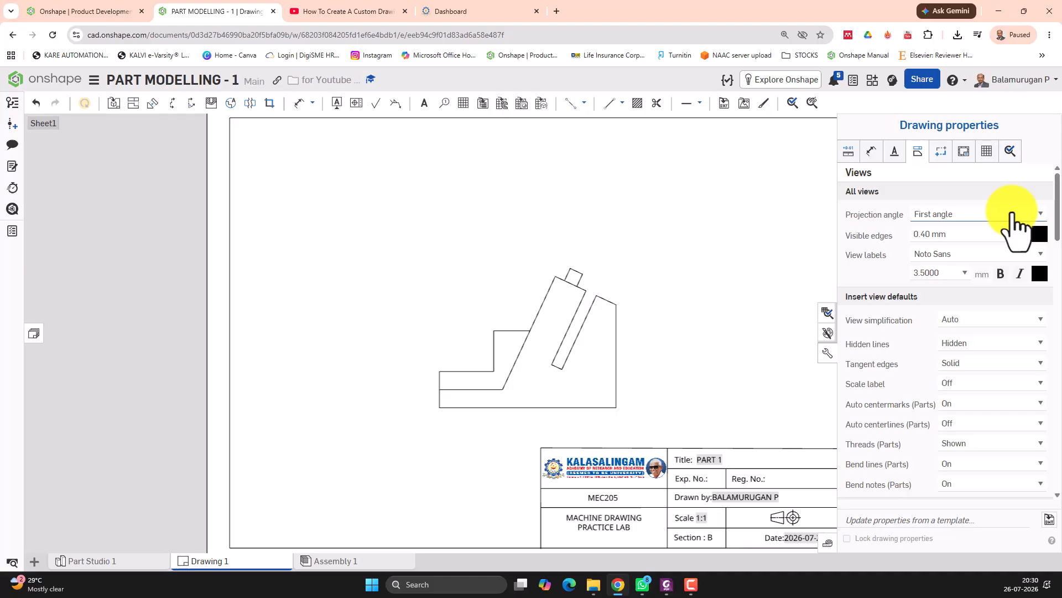
{"action": "left_click", "coordinate": [1013, 215]}
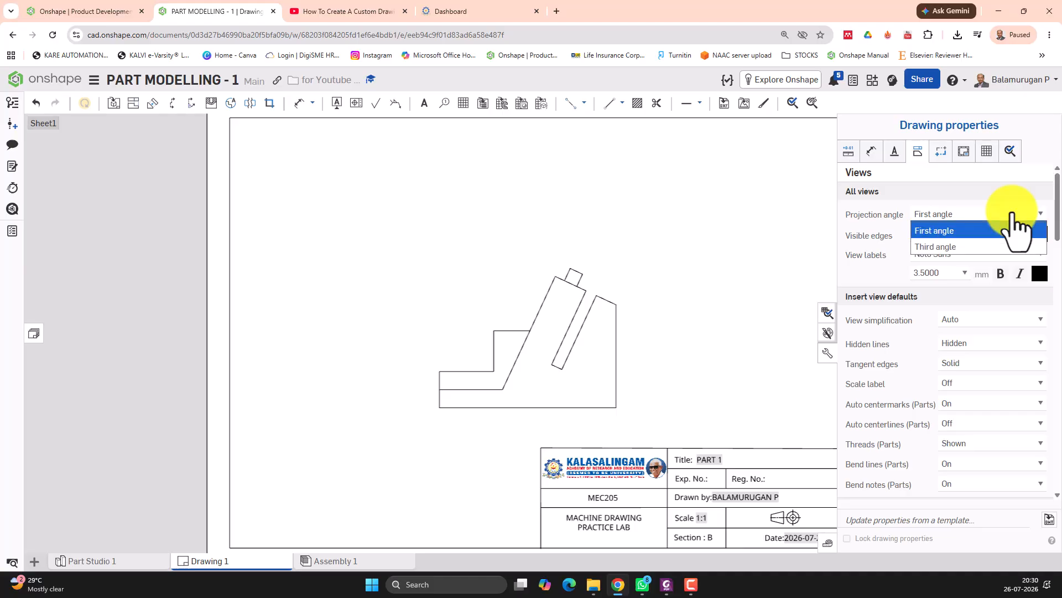
{"action": "left_click", "coordinate": [954, 247]}
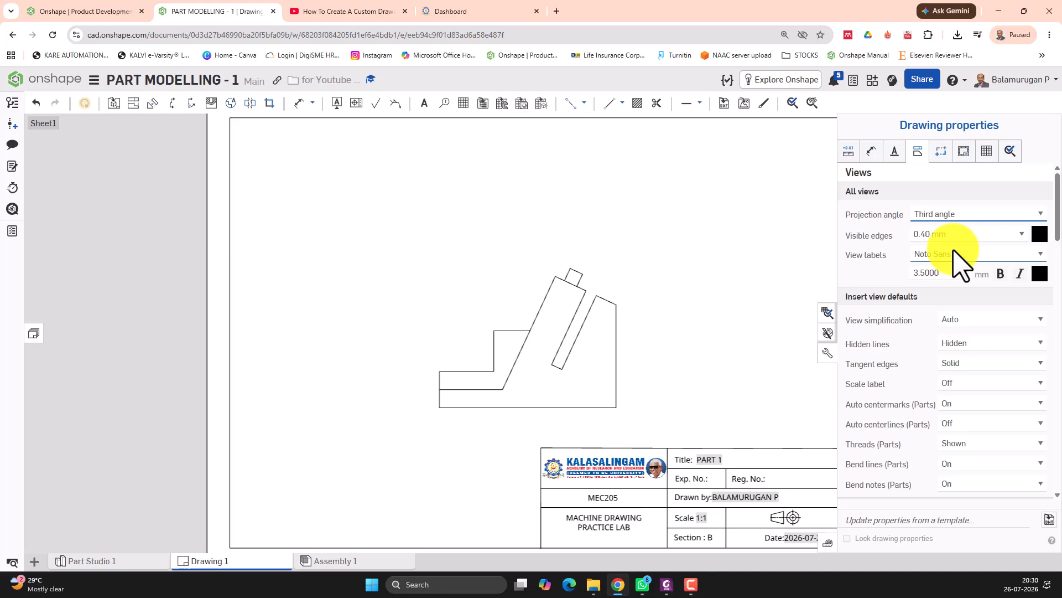
{"action": "left_click", "coordinate": [828, 354]}
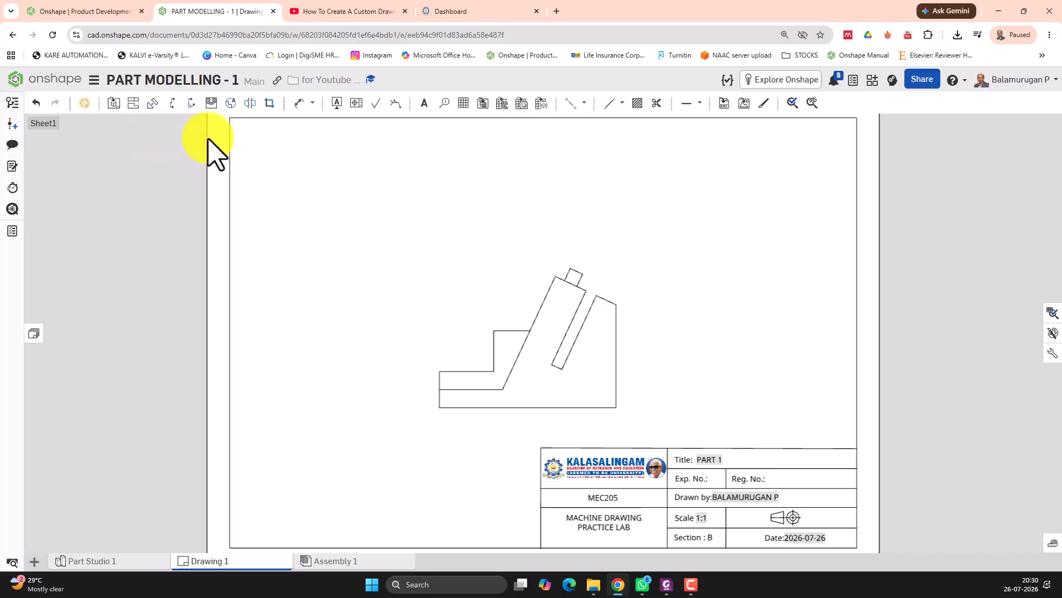
Step: Project a left side view from the front view and place a normal auxiliary view of the pin's inclined end edge above it
{"action": "left_click", "coordinate": [133, 103]}
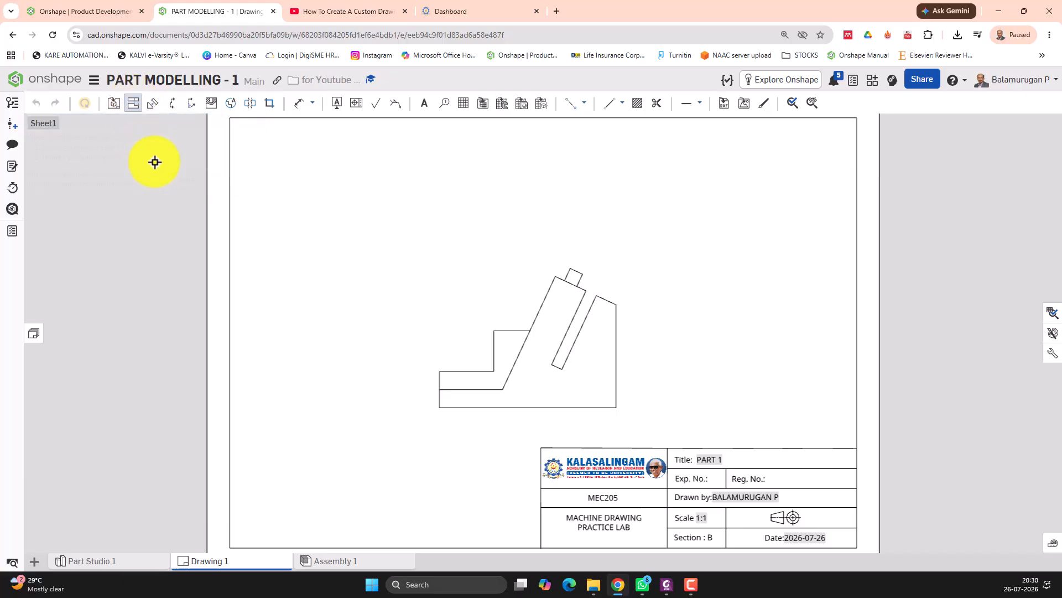
{"action": "left_click", "coordinate": [548, 336]}
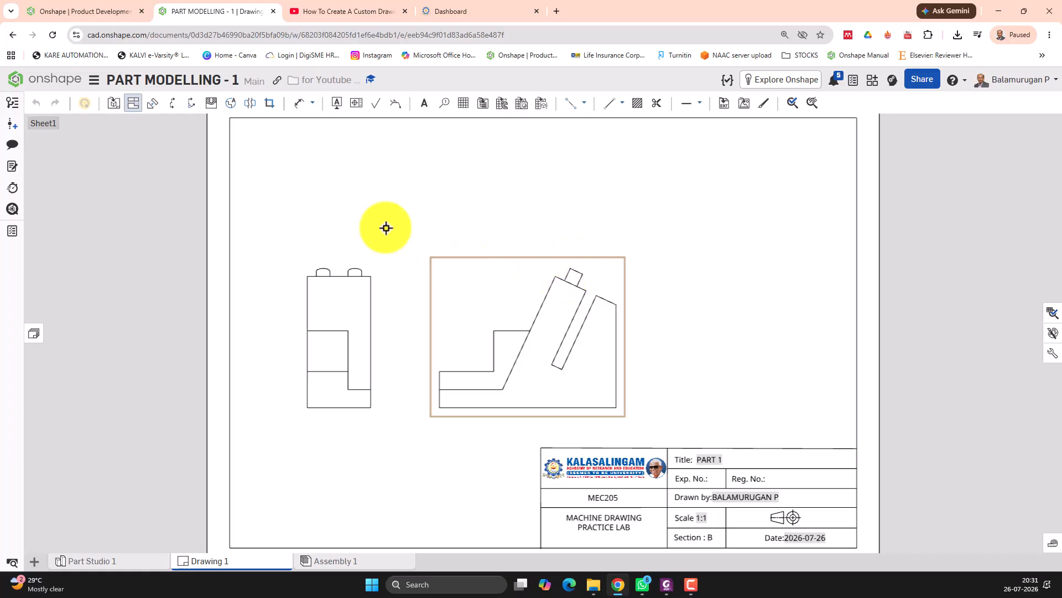
{"action": "left_click", "coordinate": [150, 104]}
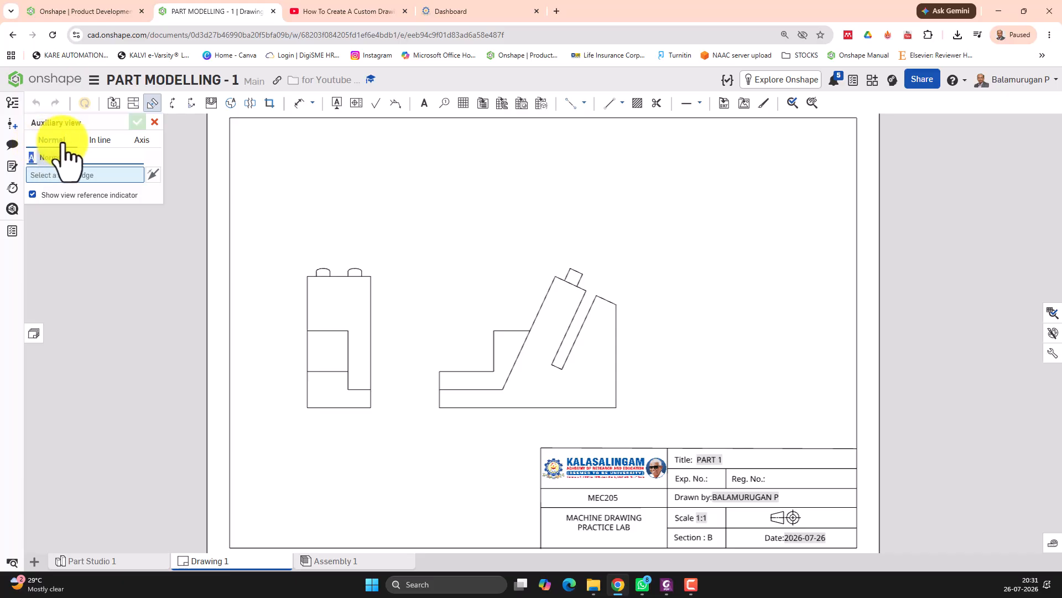
{"action": "left_click", "coordinate": [577, 271]}
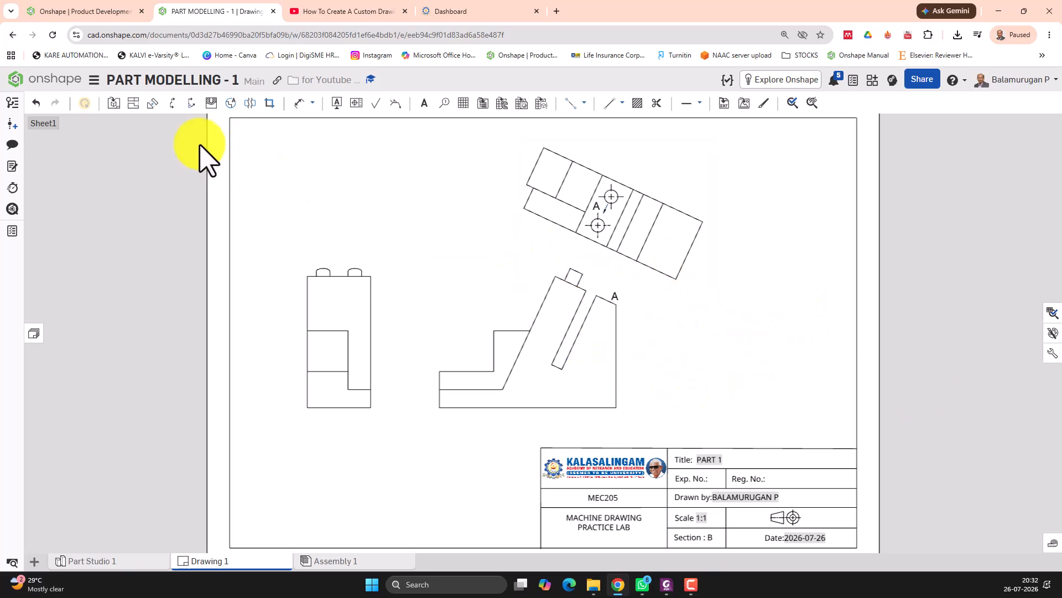
Step: Project an isometric view from the front view and position it to the right of the front view, above the title block
{"action": "left_click", "coordinate": [135, 104]}
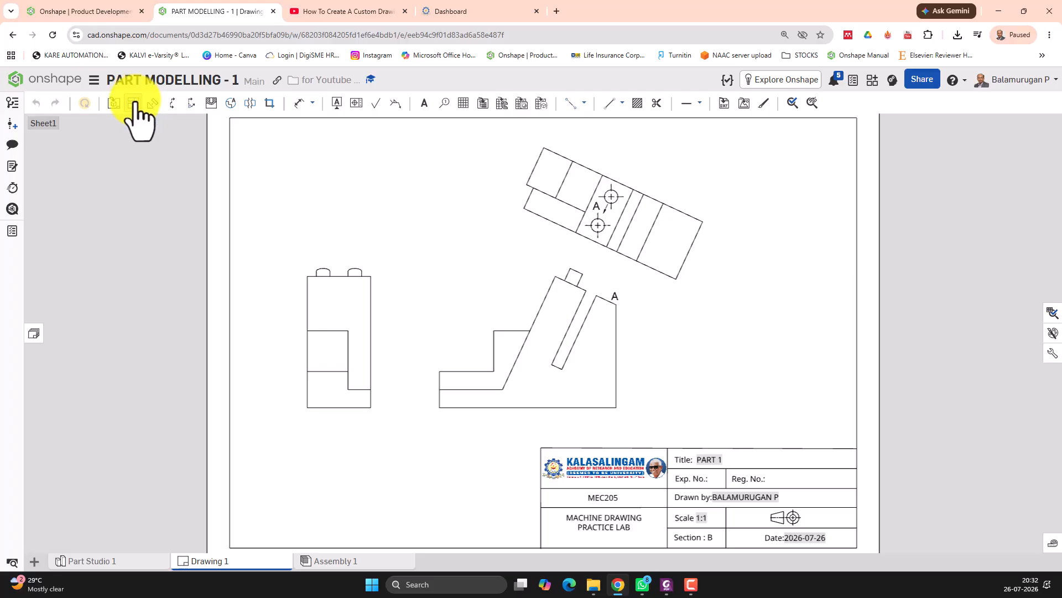
{"action": "left_click", "coordinate": [529, 299]}
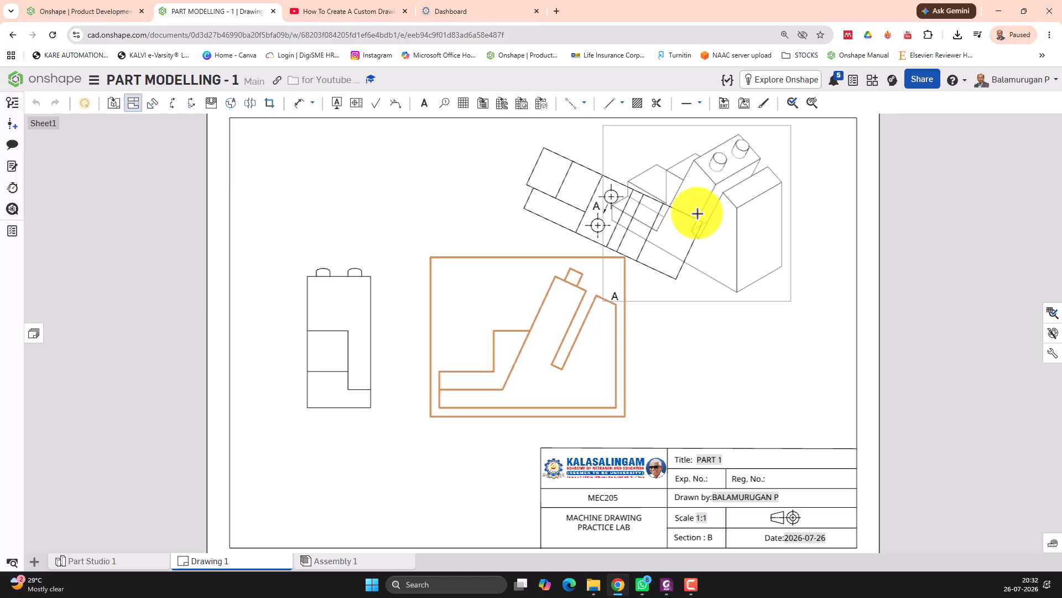
{"action": "left_click", "coordinate": [698, 216]}
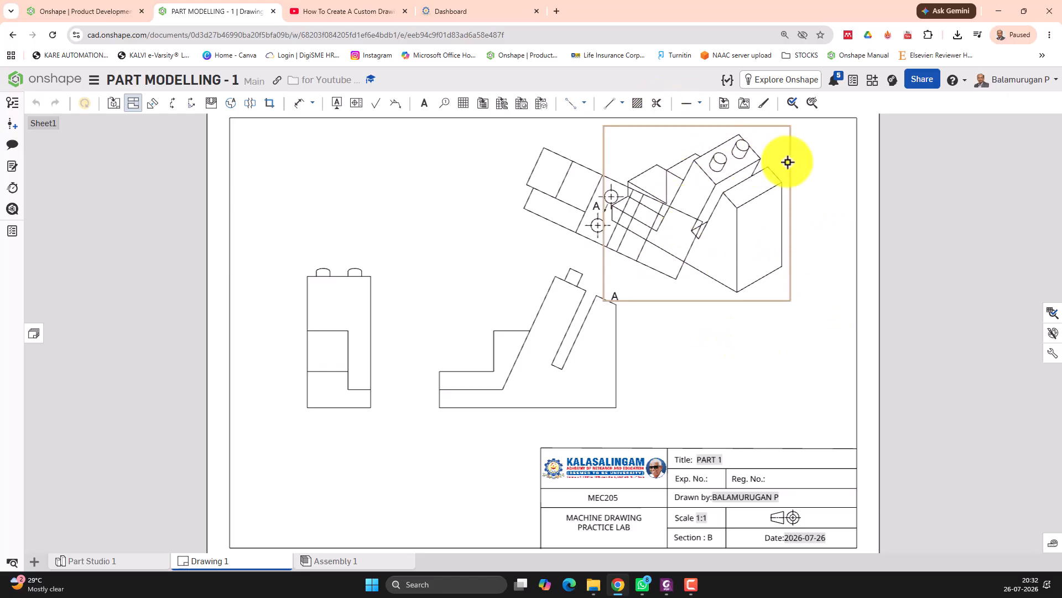
{"action": "left_click", "coordinate": [779, 148]}
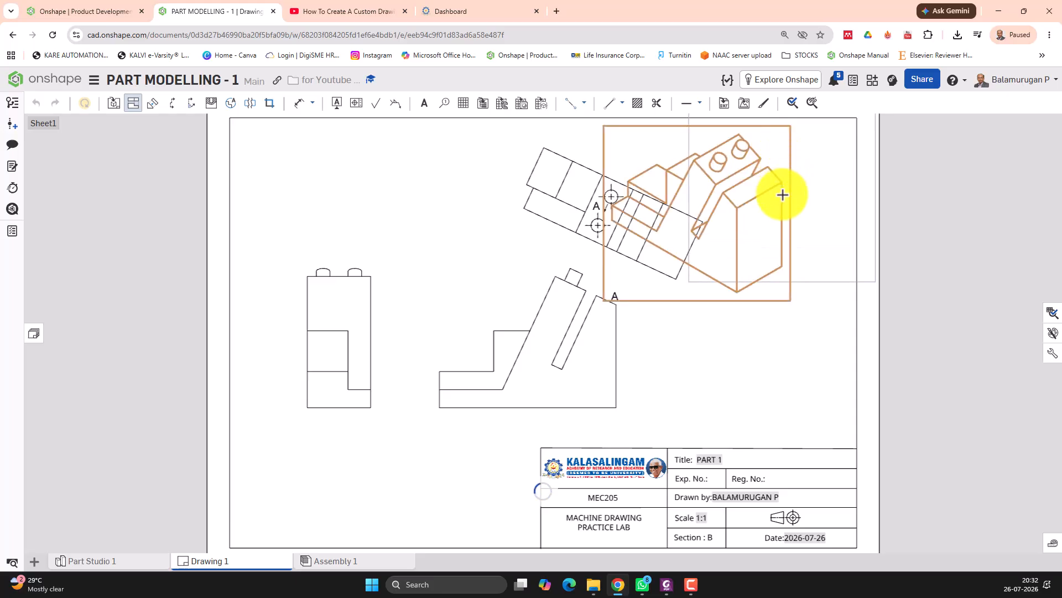
{"action": "key", "text": "Escape"}
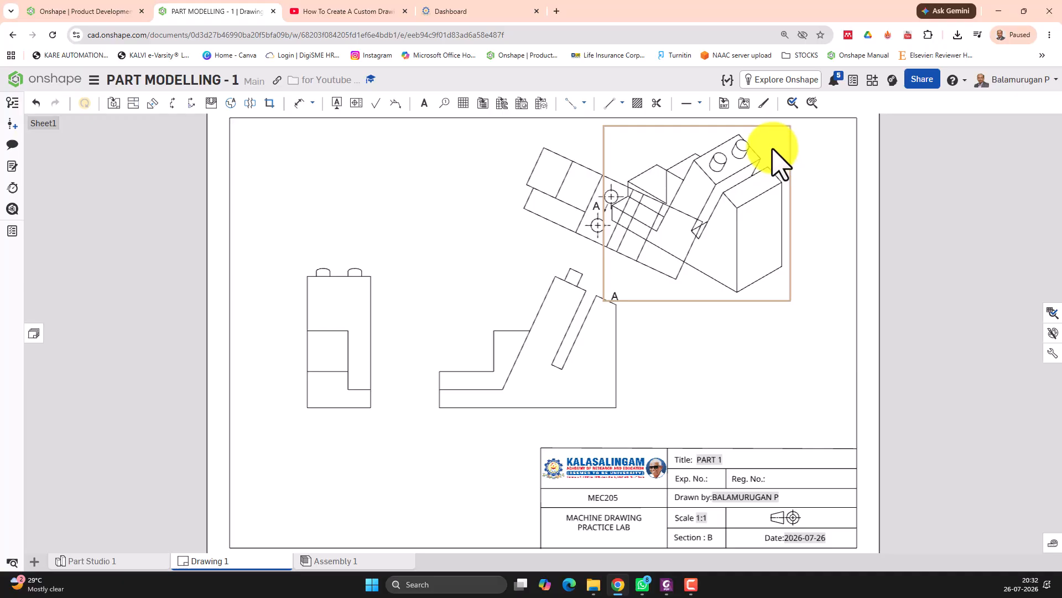
{"action": "left_click_drag", "start_coordinate": [772, 148], "coordinate": [830, 277]}
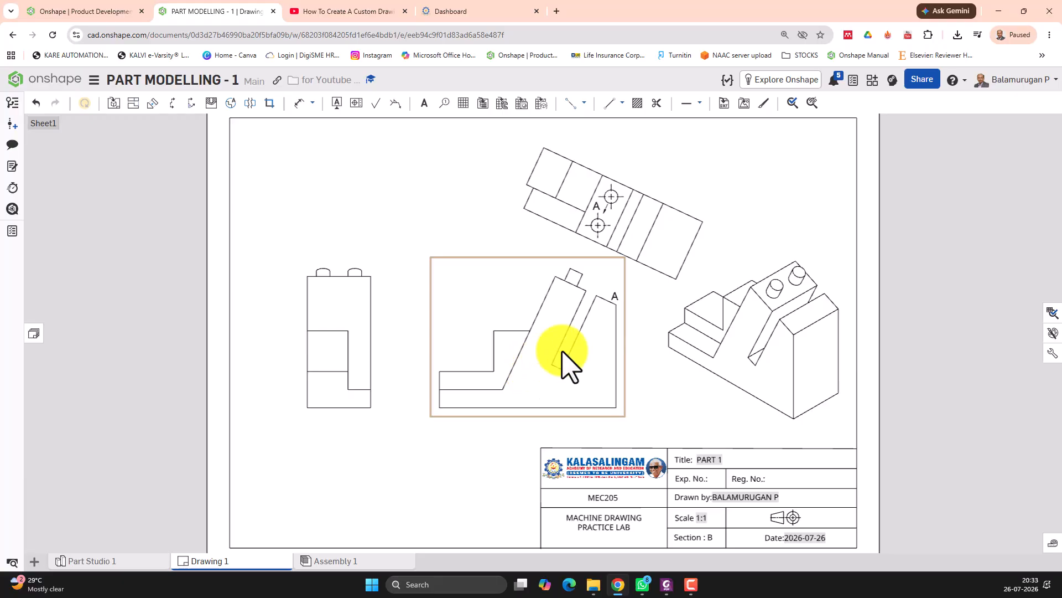
Step: Dimension the overall base length of the front view, placing the dimension below its bottom edge
{"action": "scroll", "coordinate": [562, 352], "scroll_direction": "down", "scroll_amount": 2}
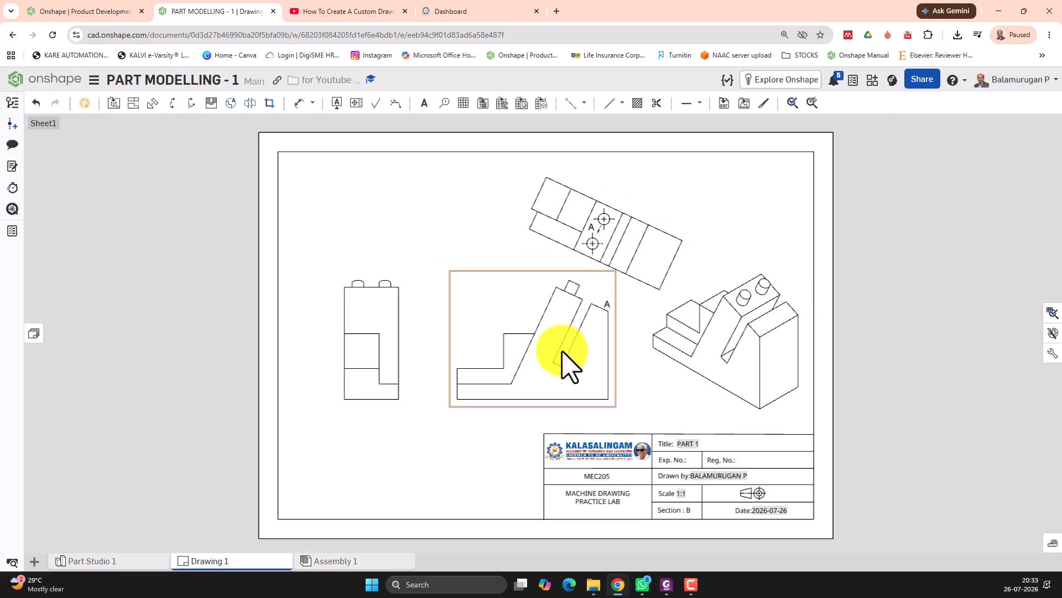
{"action": "left_click", "coordinate": [300, 103]}
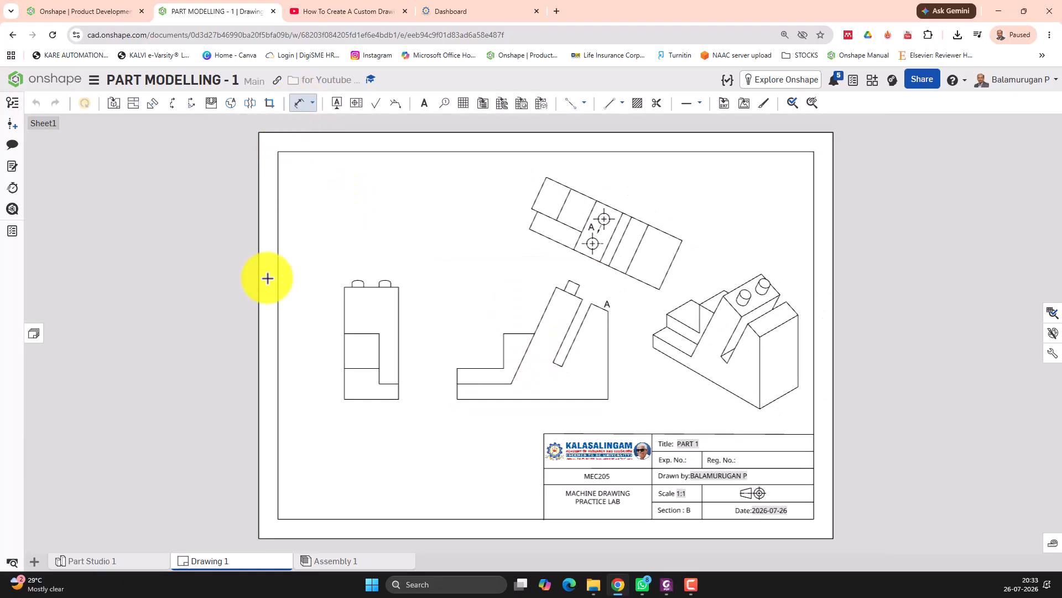
{"action": "left_click", "coordinate": [524, 414]}
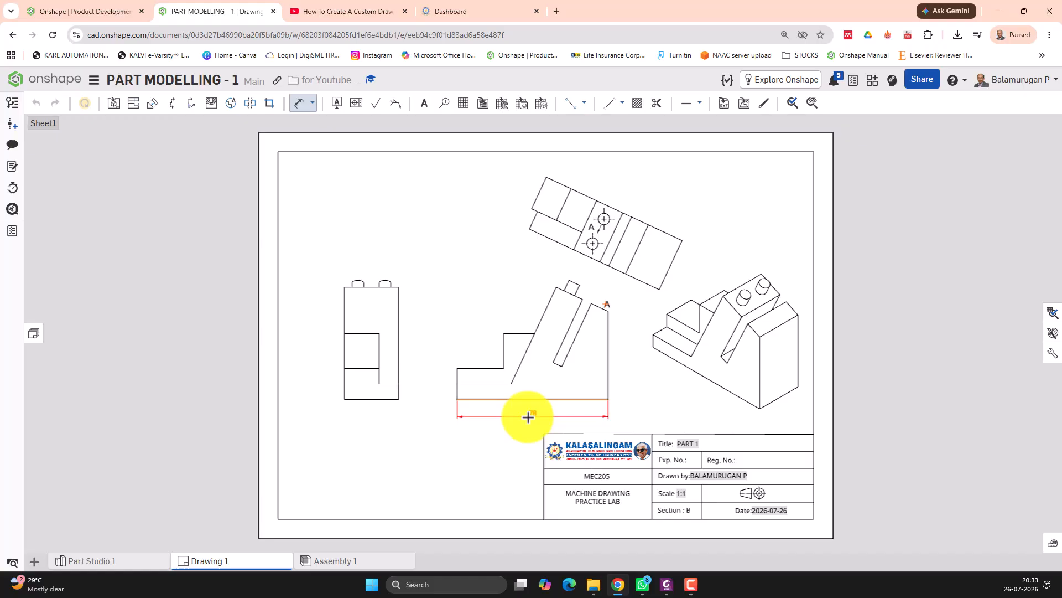
{"action": "left_click", "coordinate": [529, 416]}
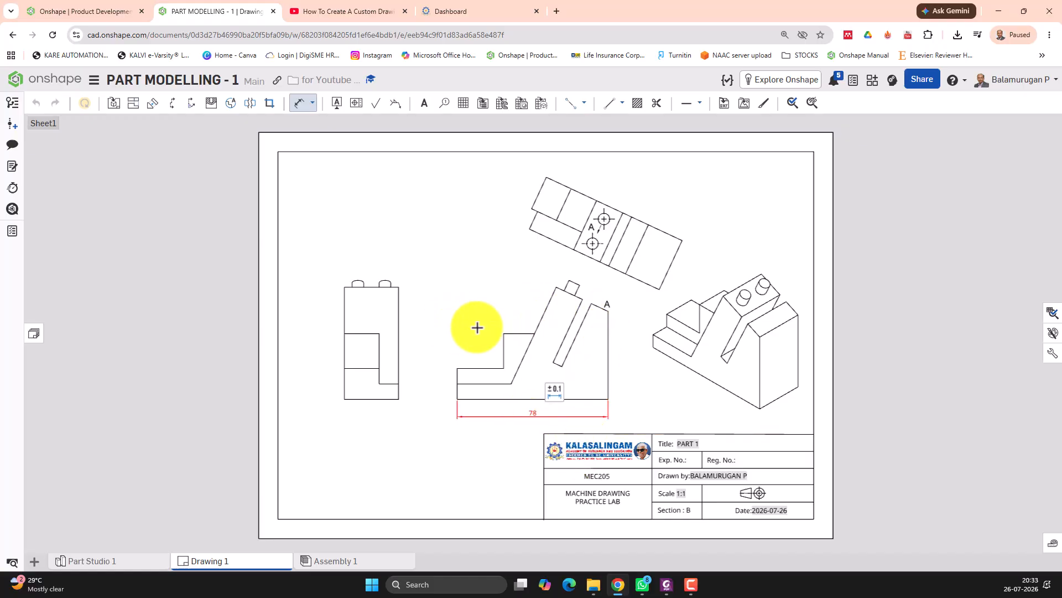
Step: Dimension the heights of the lower ledge line and the lower step above the base, placing both beside the front view's left edge
{"action": "left_click", "coordinate": [475, 383]}
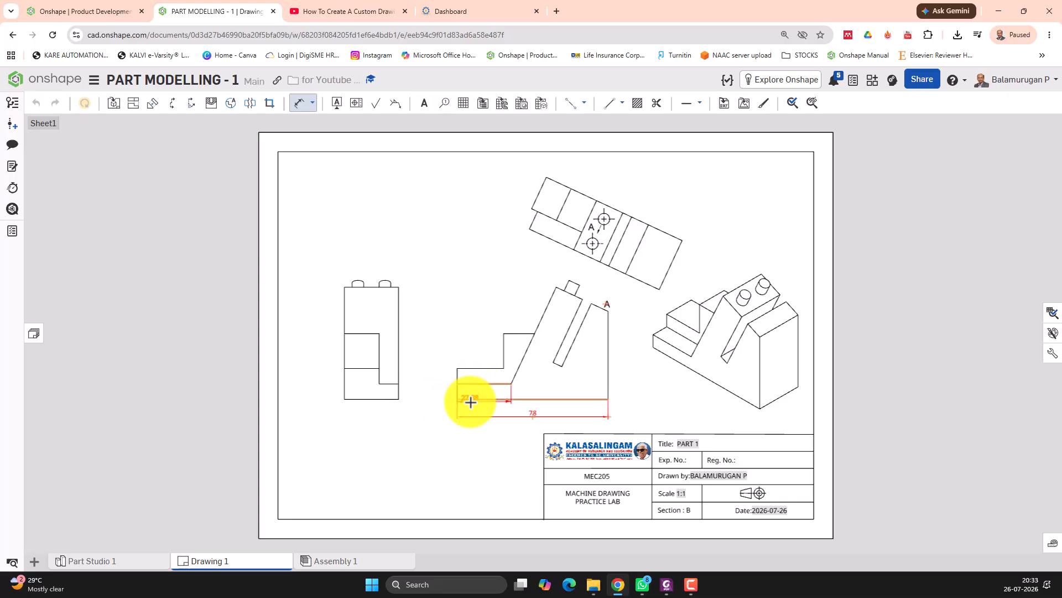
{"action": "left_click", "coordinate": [443, 390]}
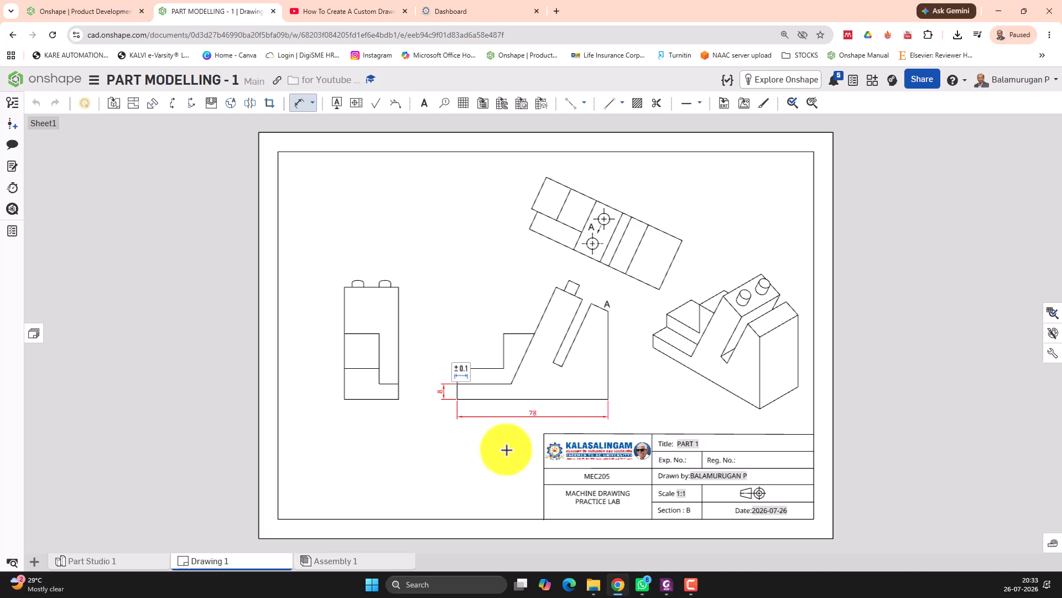
{"action": "left_click", "coordinate": [486, 398]}
{"action": "left_click", "coordinate": [485, 368]}
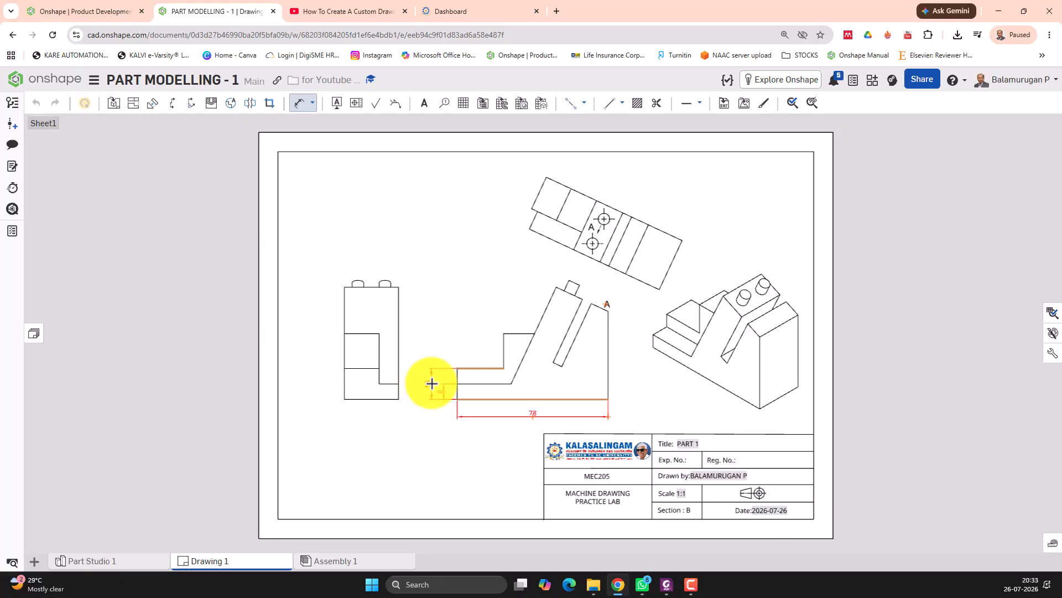
{"action": "left_click", "coordinate": [433, 383]}
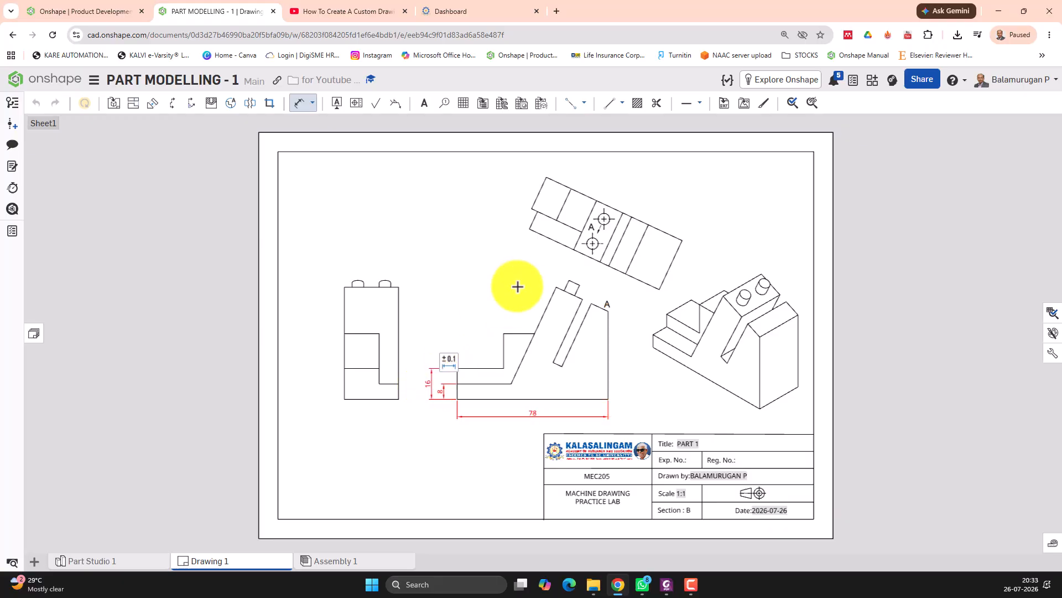
Step: Dimension the upper step's height from the base and the lower step's horizontal length in the front view
{"action": "left_click", "coordinate": [486, 398]}
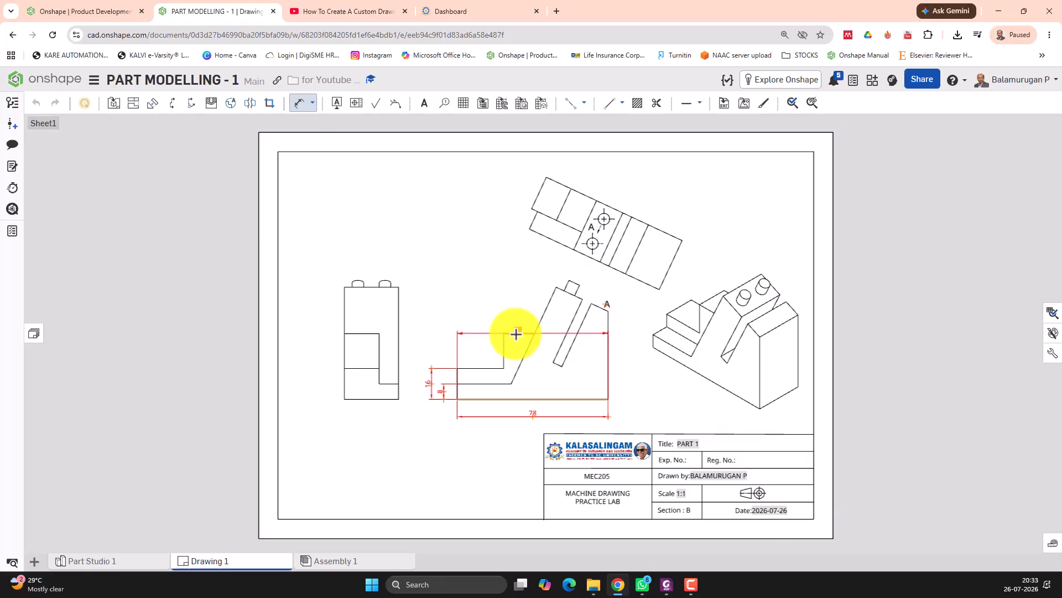
{"action": "left_click", "coordinate": [518, 334]}
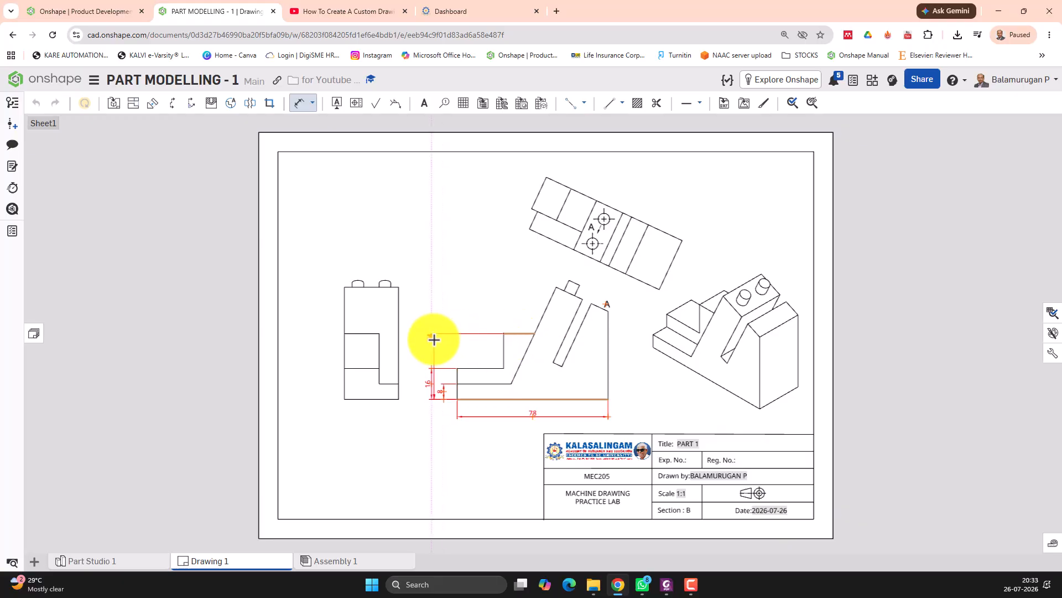
{"action": "left_click", "coordinate": [421, 373]}
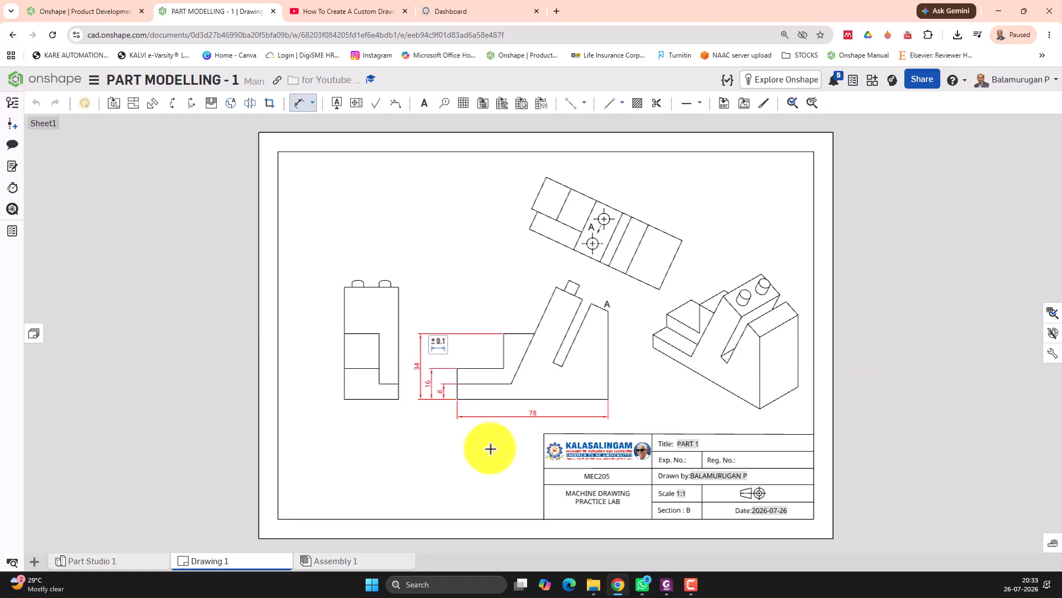
{"action": "left_click", "coordinate": [487, 368]}
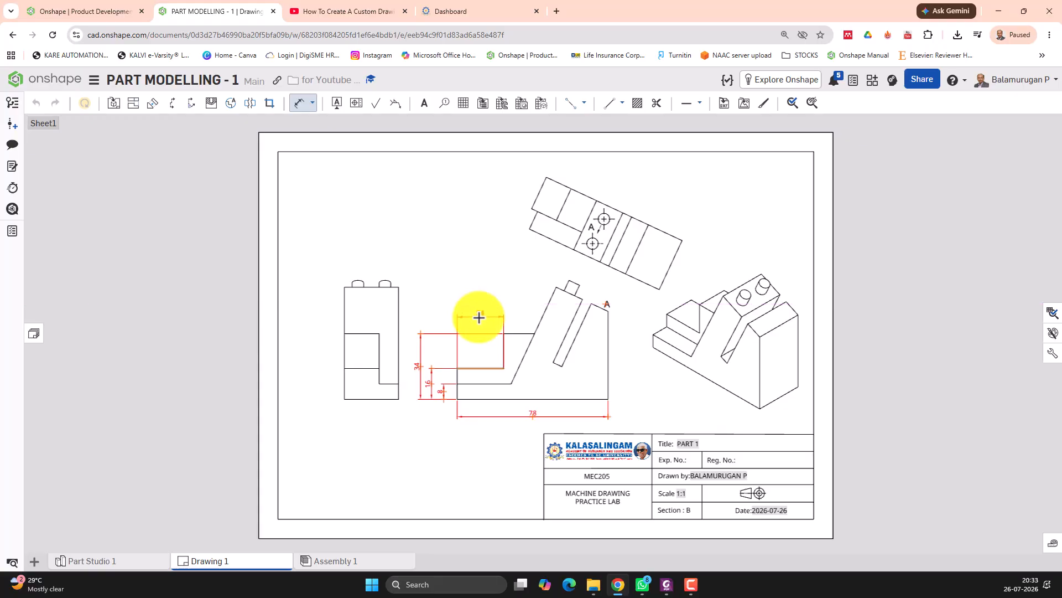
{"action": "left_click", "coordinate": [477, 350]}
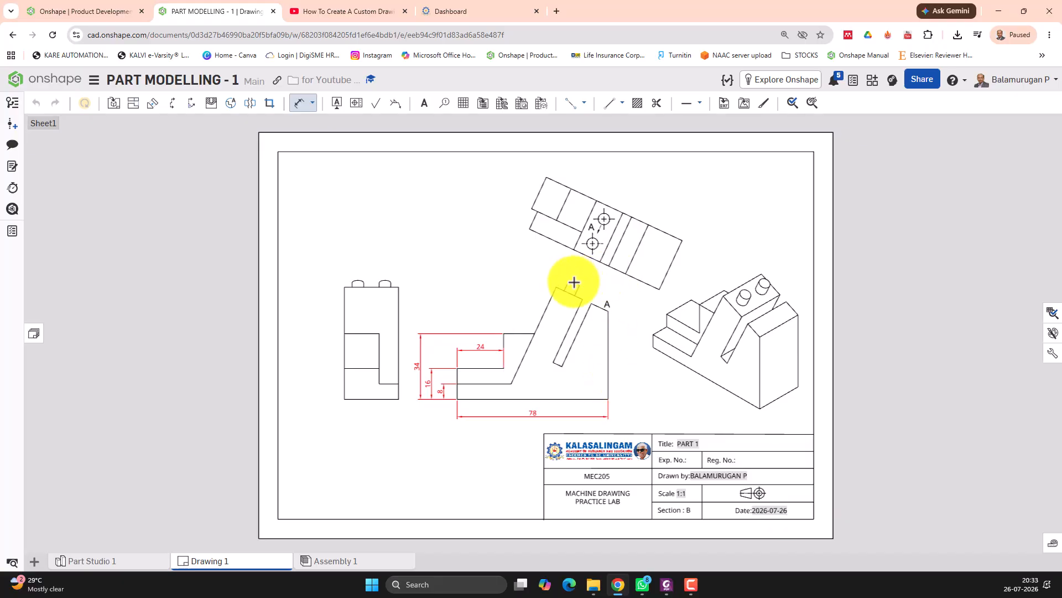
Step: Dimension the pin's projecting height along the incline in the front view, placing it to the pin's upper left
{"action": "scroll", "coordinate": [574, 282], "scroll_direction": "up", "scroll_amount": 3}
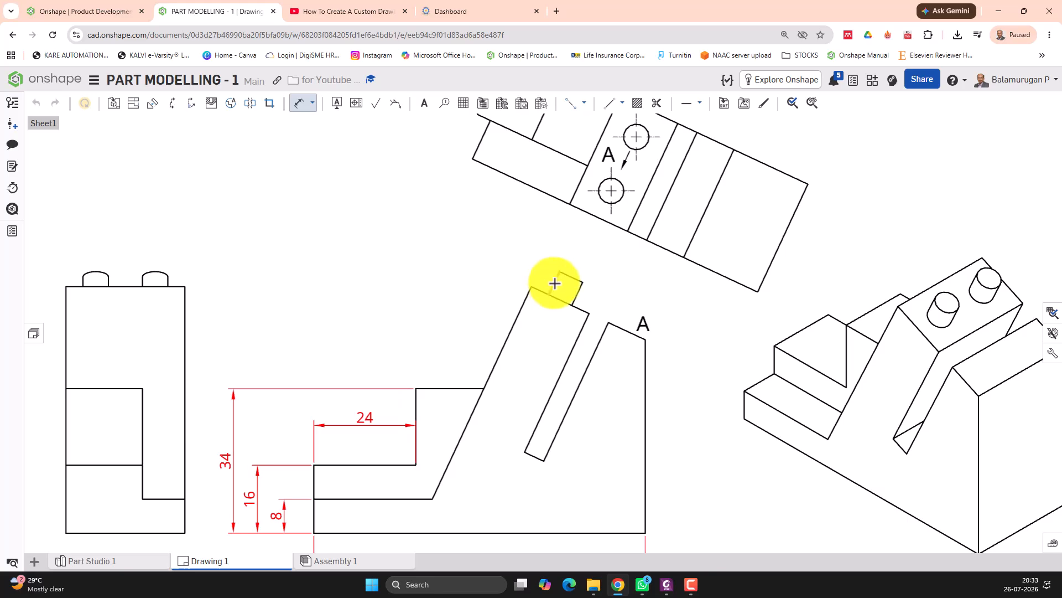
{"action": "left_click", "coordinate": [553, 281]}
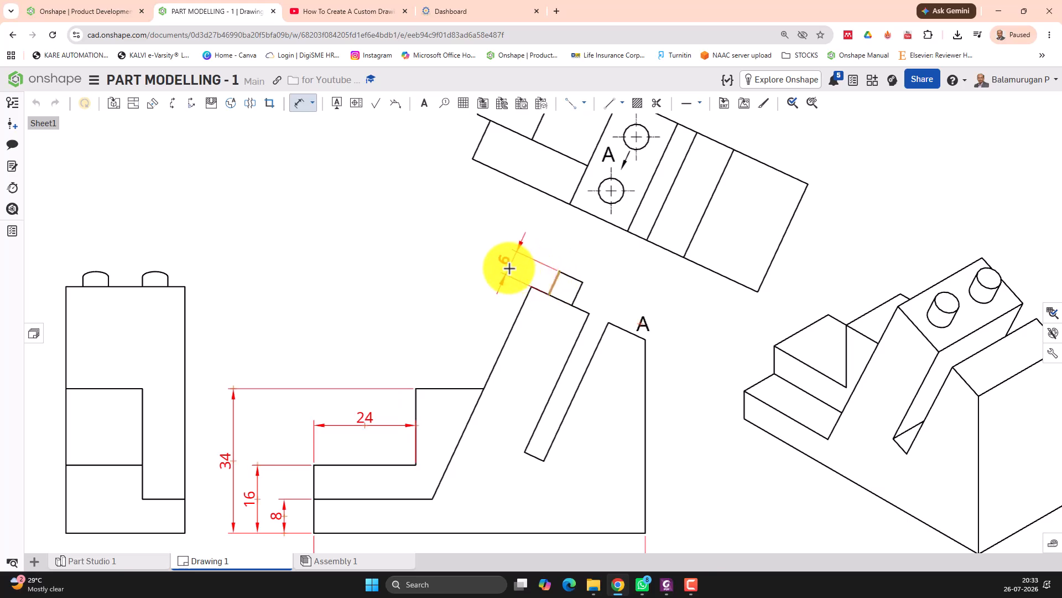
{"action": "left_click", "coordinate": [518, 274]}
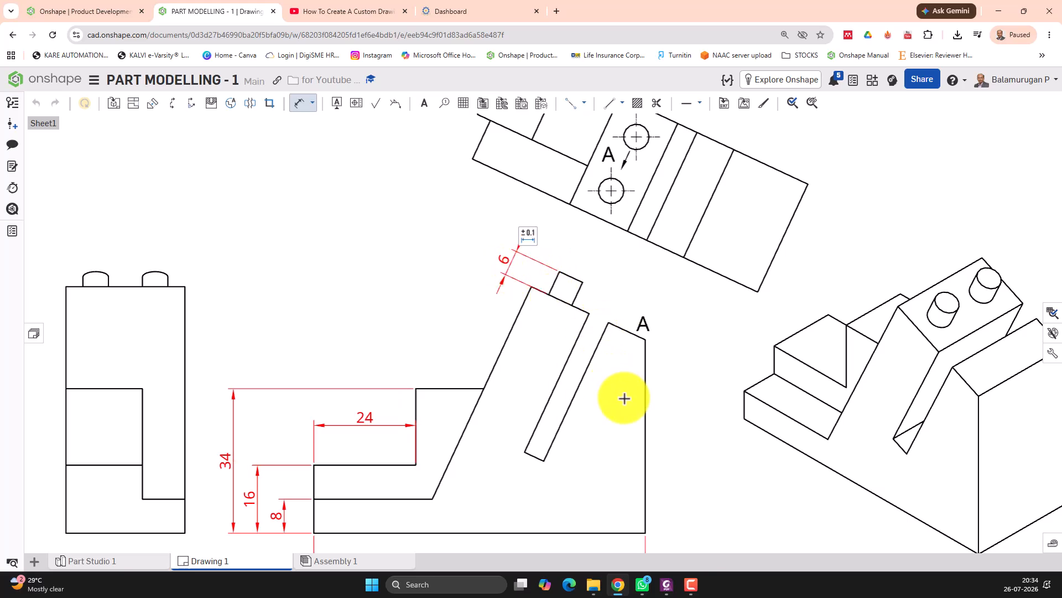
Step: Dimension the inclined slot's width above its opening and its depth along its right side in the front view
{"action": "left_click", "coordinate": [582, 372]}
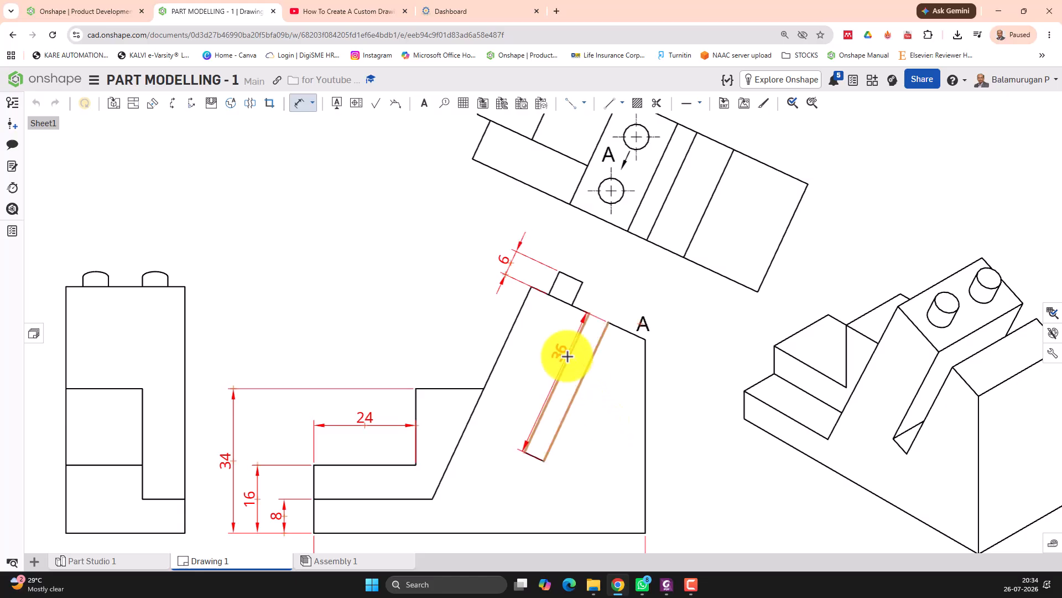
{"action": "left_click", "coordinate": [570, 354]}
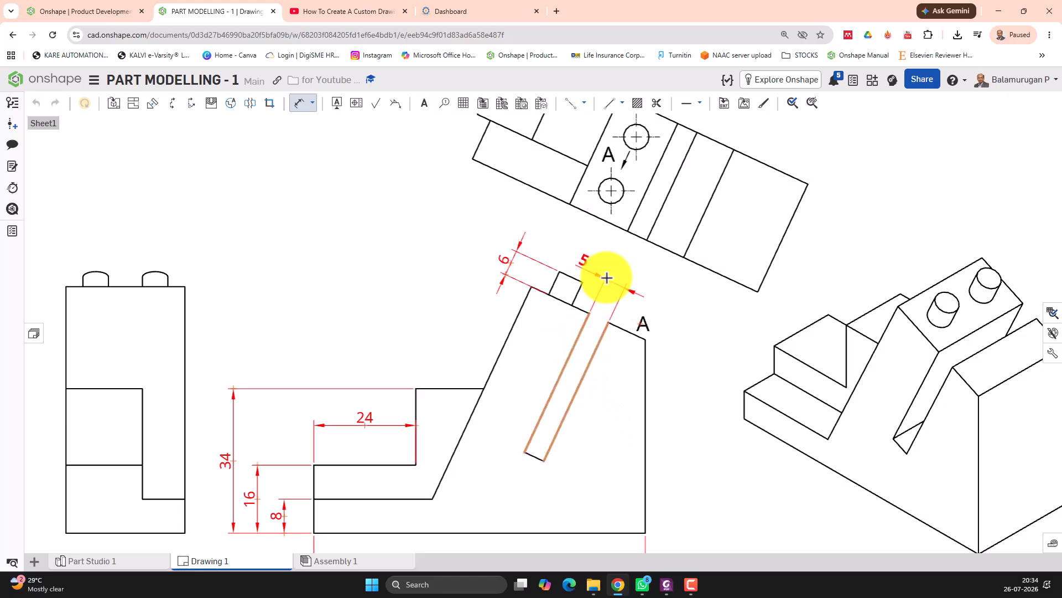
{"action": "left_click", "coordinate": [612, 283]}
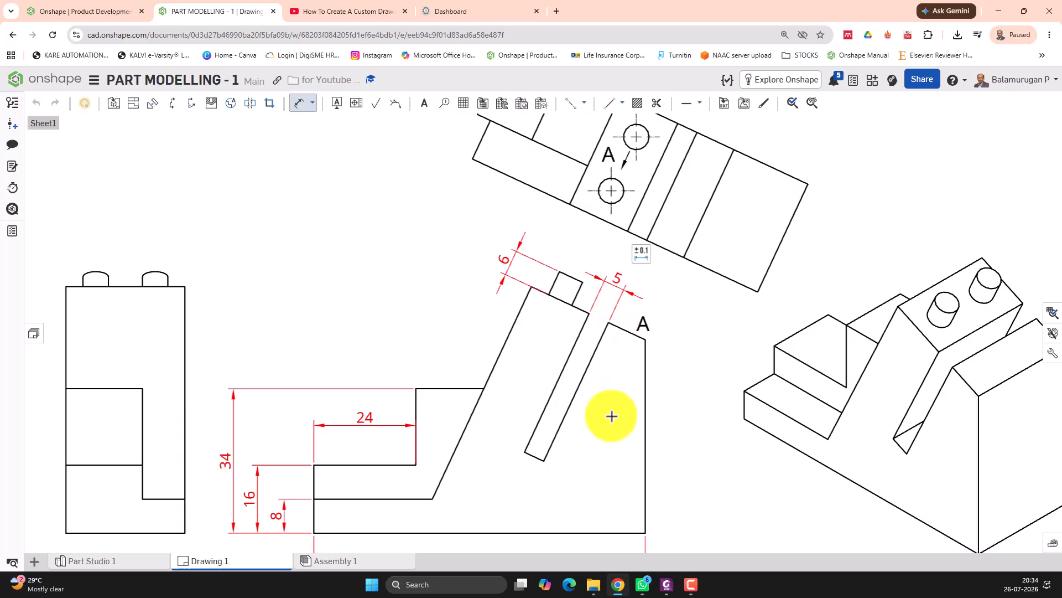
{"action": "left_click", "coordinate": [573, 405]}
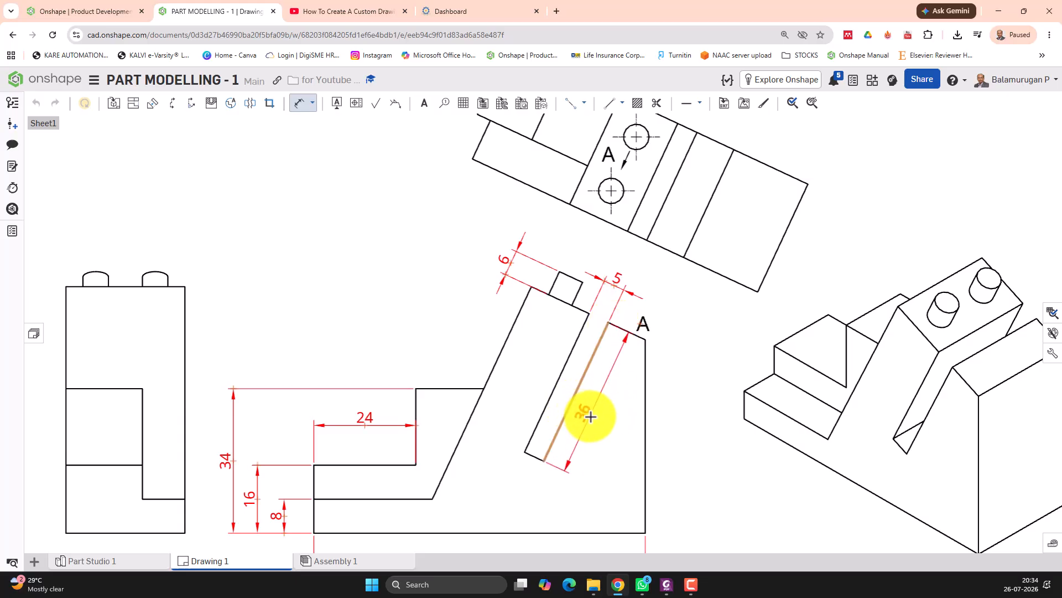
{"action": "left_click", "coordinate": [591, 416]}
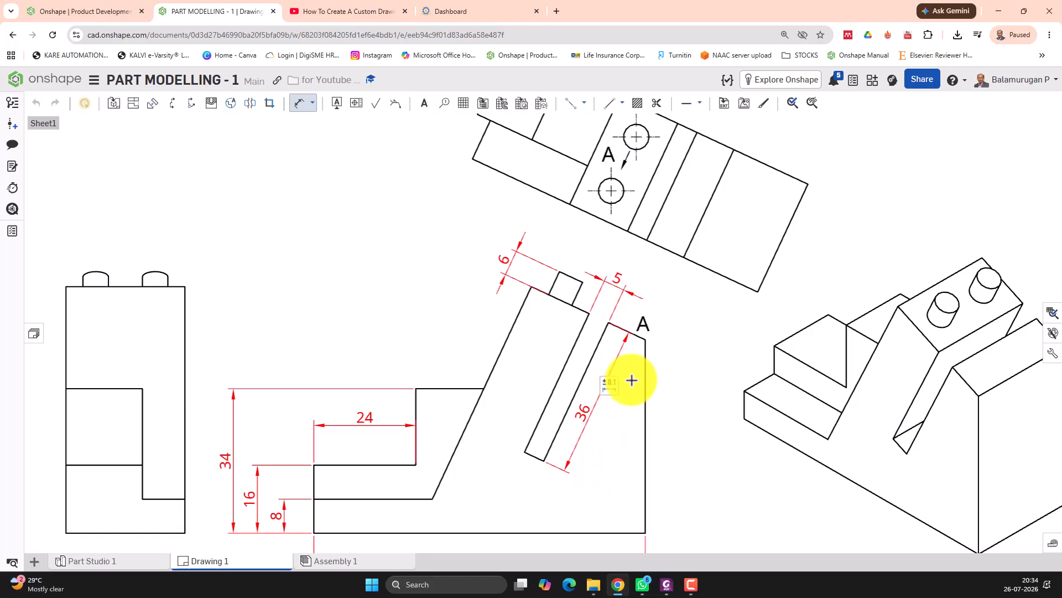
Step: Dimension the heights of the right vertical edge and the inclined block's top-left corner above the base, stacking both to the front view's right
{"action": "left_click", "coordinate": [644, 339]}
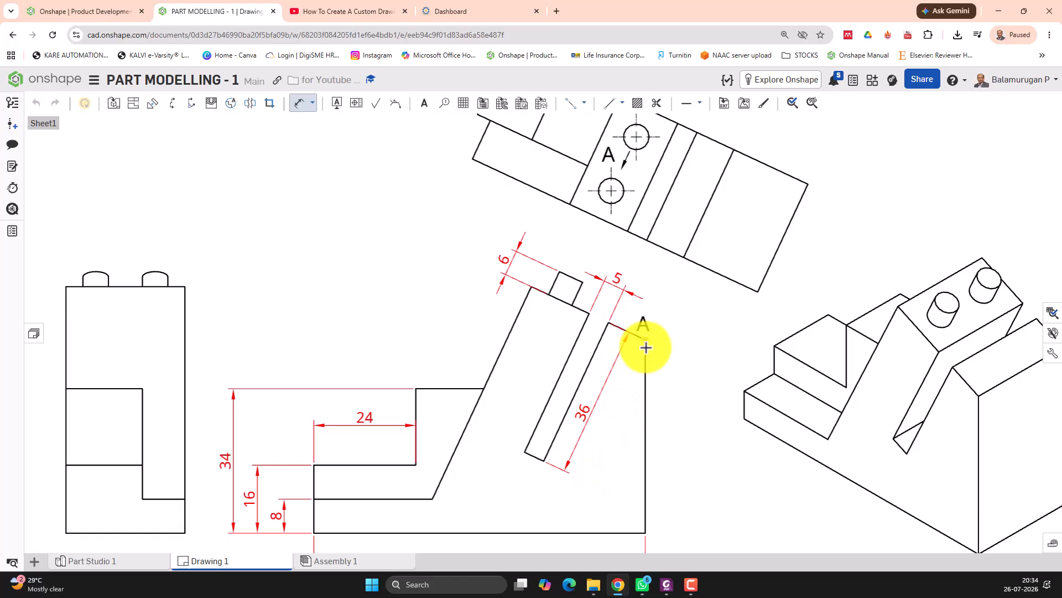
{"action": "left_click", "coordinate": [645, 533]}
{"action": "left_click_drag", "start_coordinate": [679, 451], "coordinate": [674, 451]}
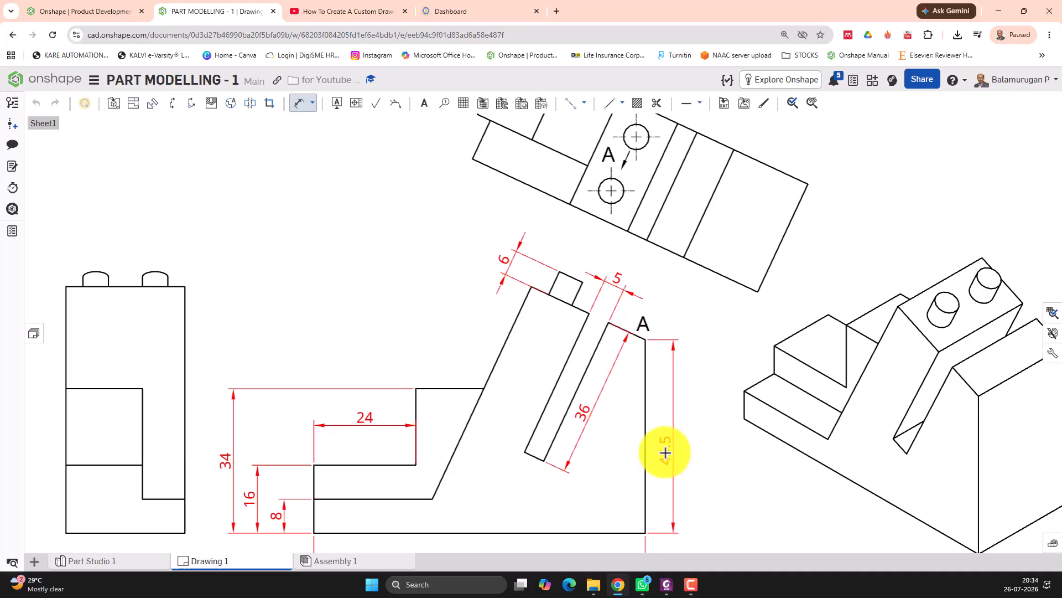
{"action": "left_click", "coordinate": [532, 287]}
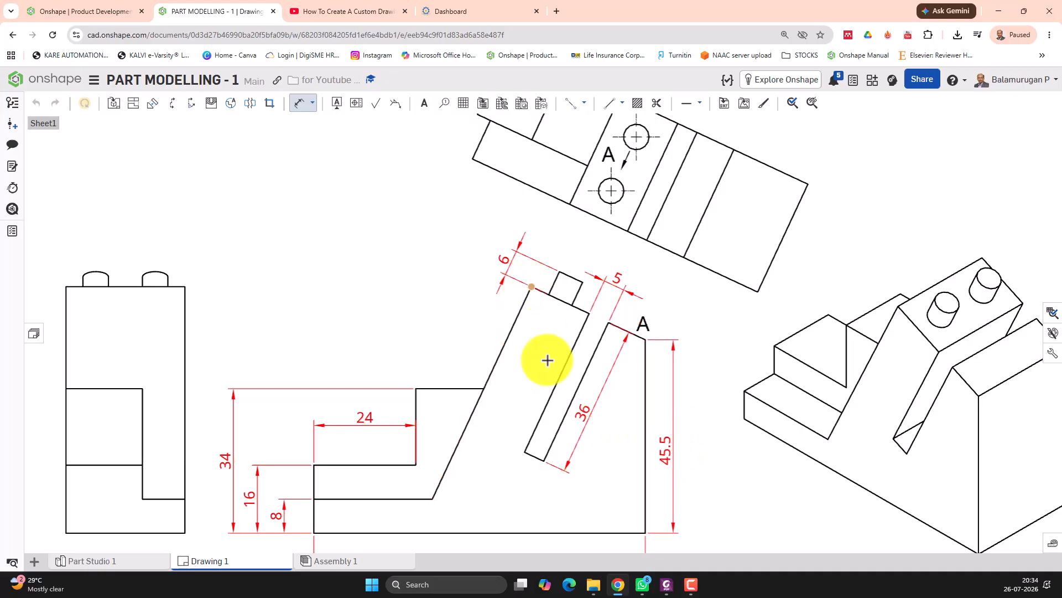
{"action": "left_click", "coordinate": [645, 534]}
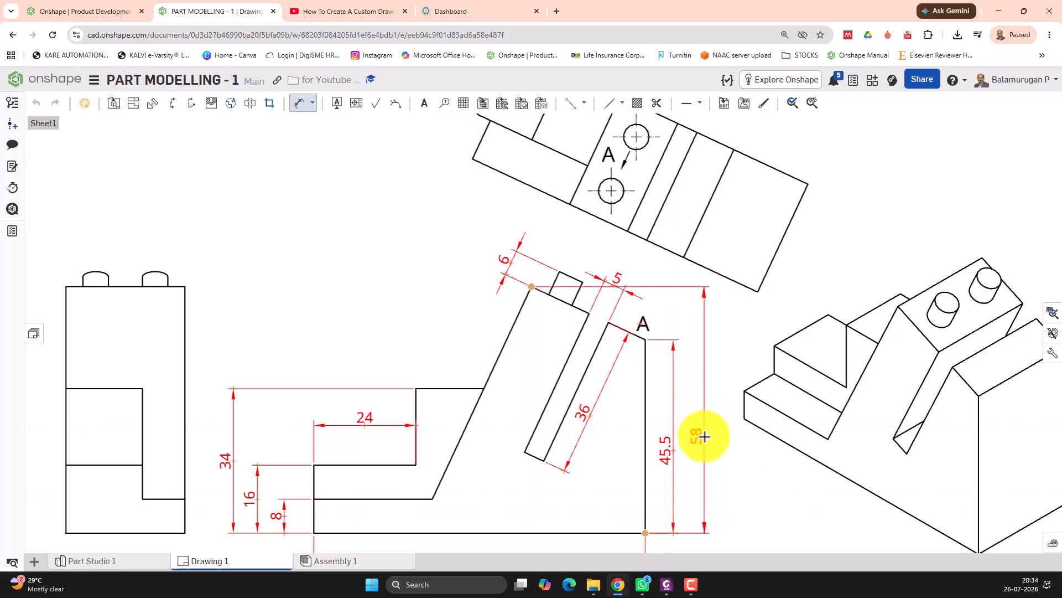
{"action": "left_click", "coordinate": [704, 409]}
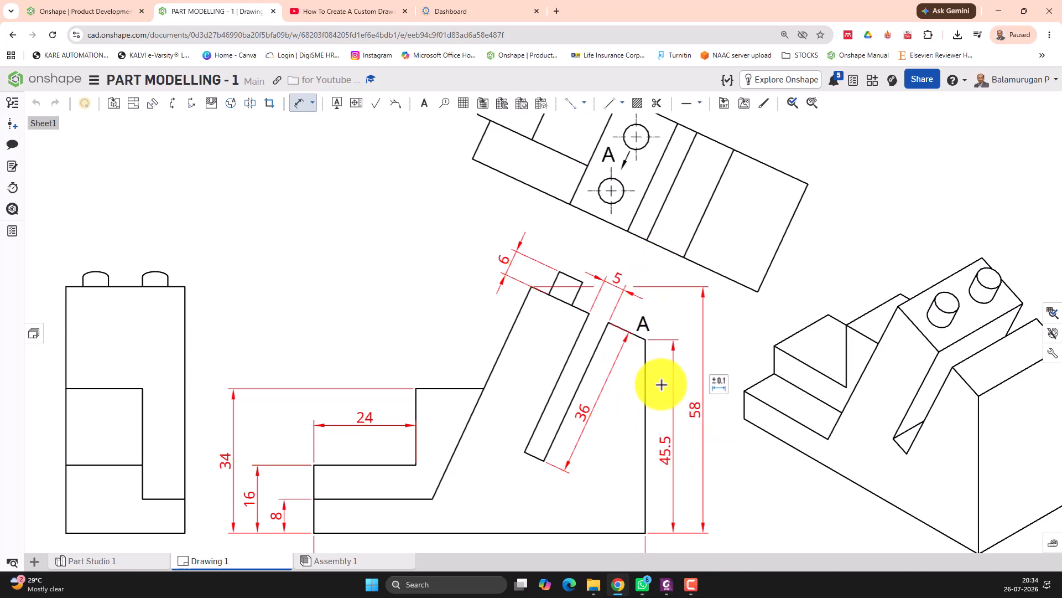
{"action": "key", "text": "Escape"}
Step: Move the slot-width dimension closer to the slot opening and dimension the inclined block's top edge length above the pin
{"action": "left_click_drag", "start_coordinate": [605, 311], "coordinate": [605, 312]}
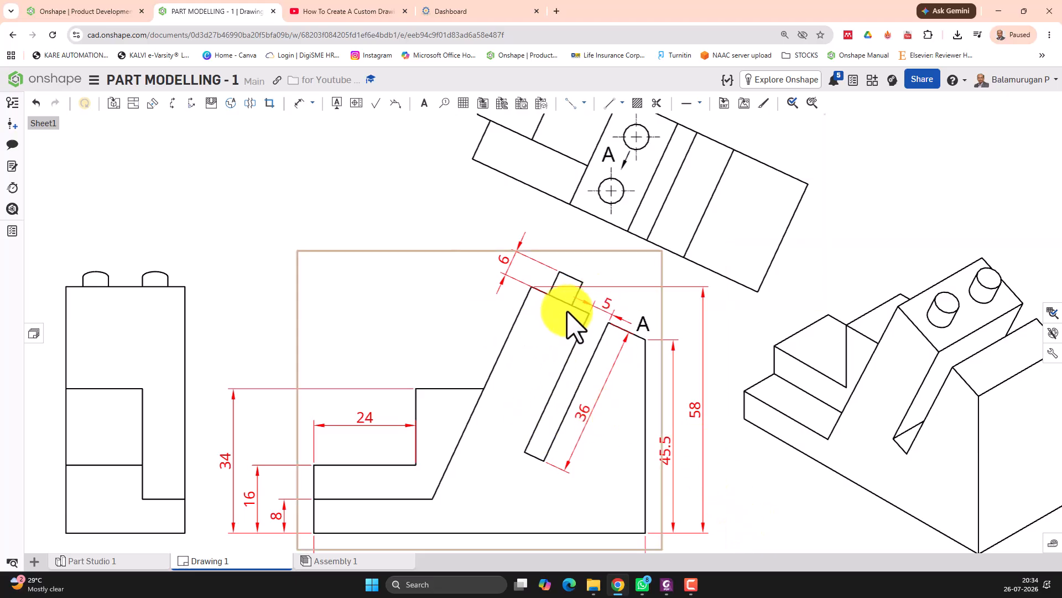
{"action": "scroll", "coordinate": [600, 341], "scroll_direction": "up", "scroll_amount": 5}
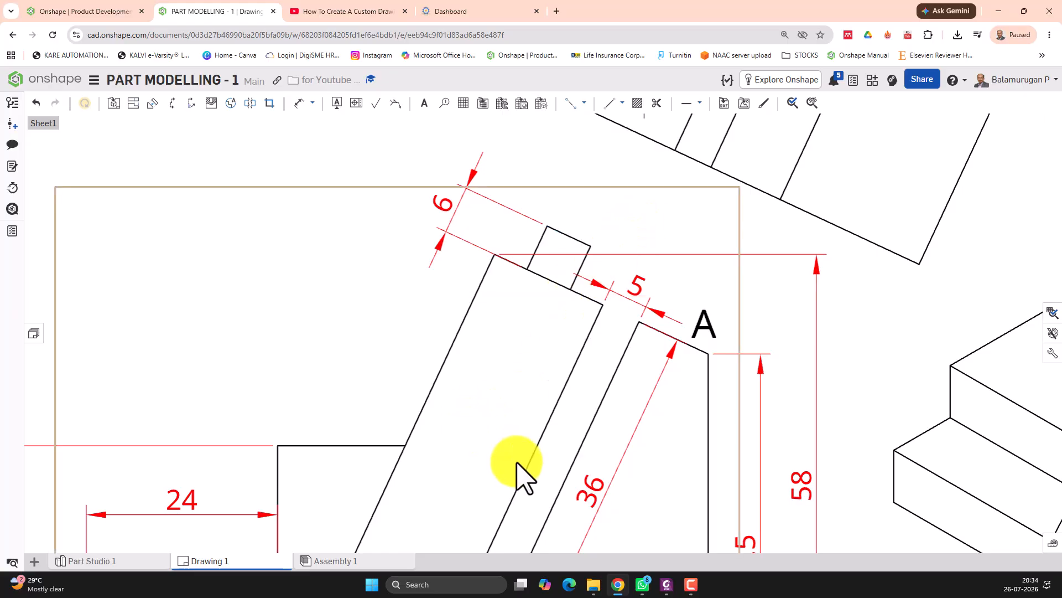
{"action": "left_click", "coordinate": [300, 103]}
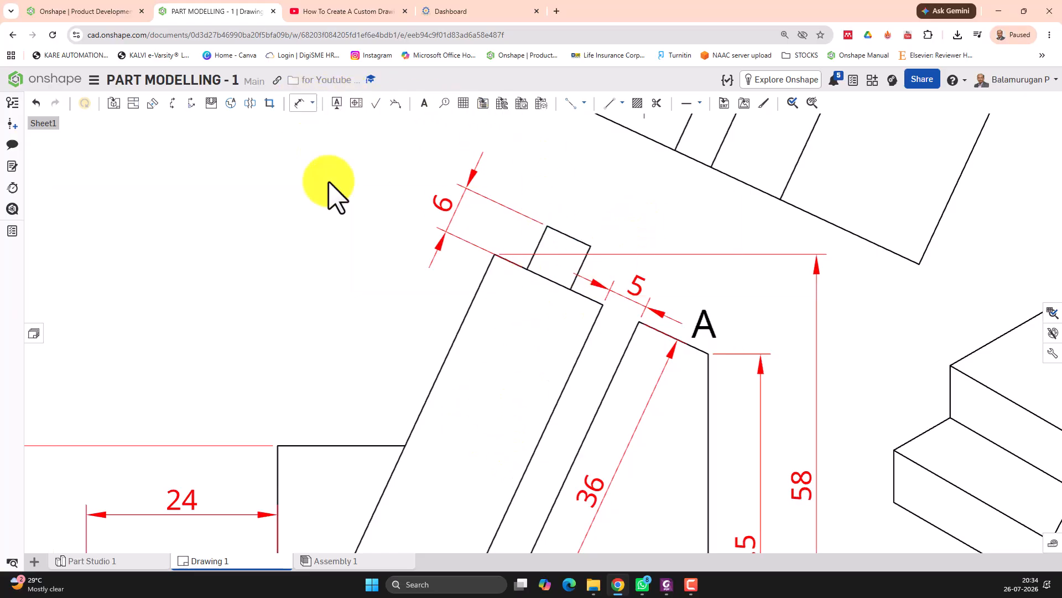
{"action": "left_click", "coordinate": [558, 284]}
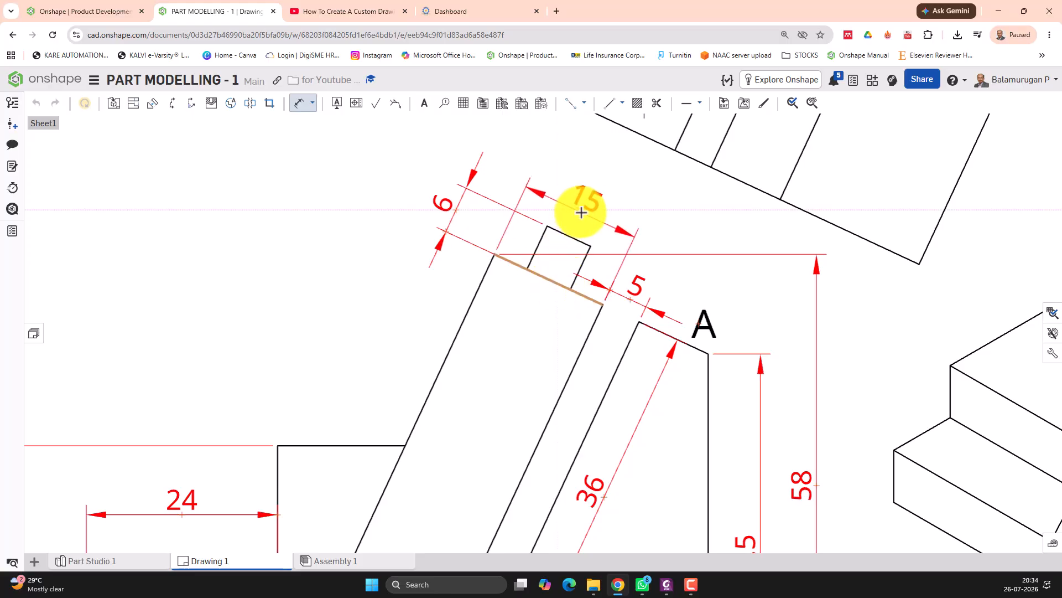
{"action": "left_click", "coordinate": [581, 212]}
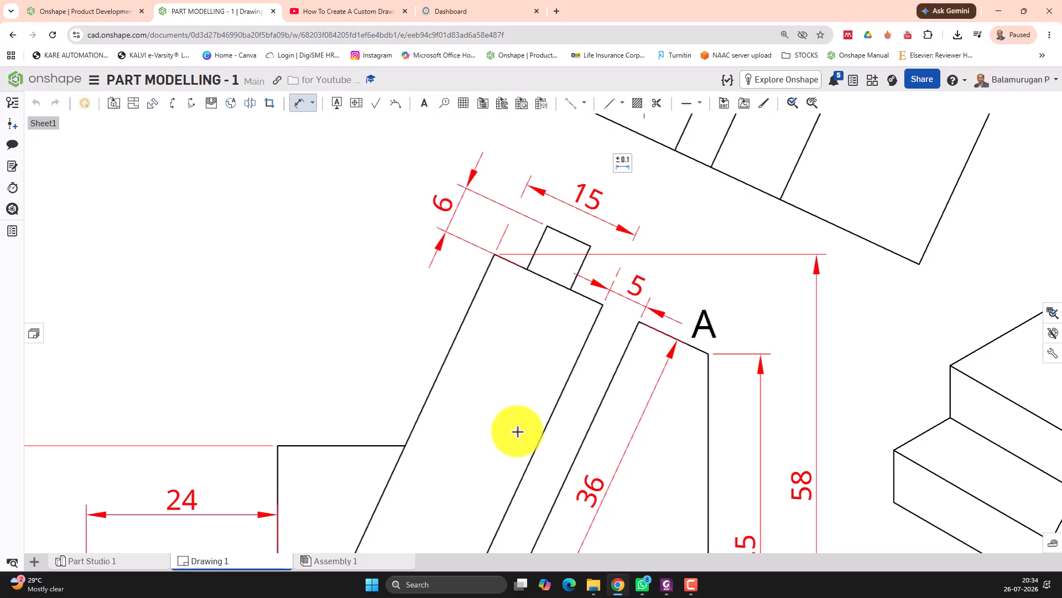
Step: Dimension the angle between the block's inclined left edge and the base edge, placing it inside the front view
{"action": "scroll", "coordinate": [635, 396], "scroll_direction": "down", "scroll_amount": 5}
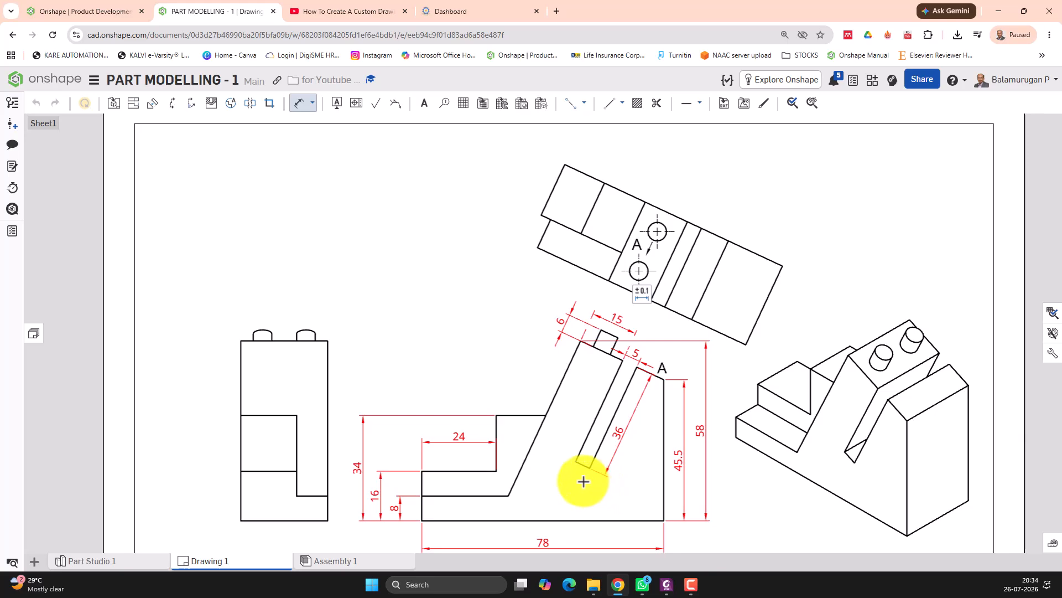
{"action": "left_click", "coordinate": [518, 475]}
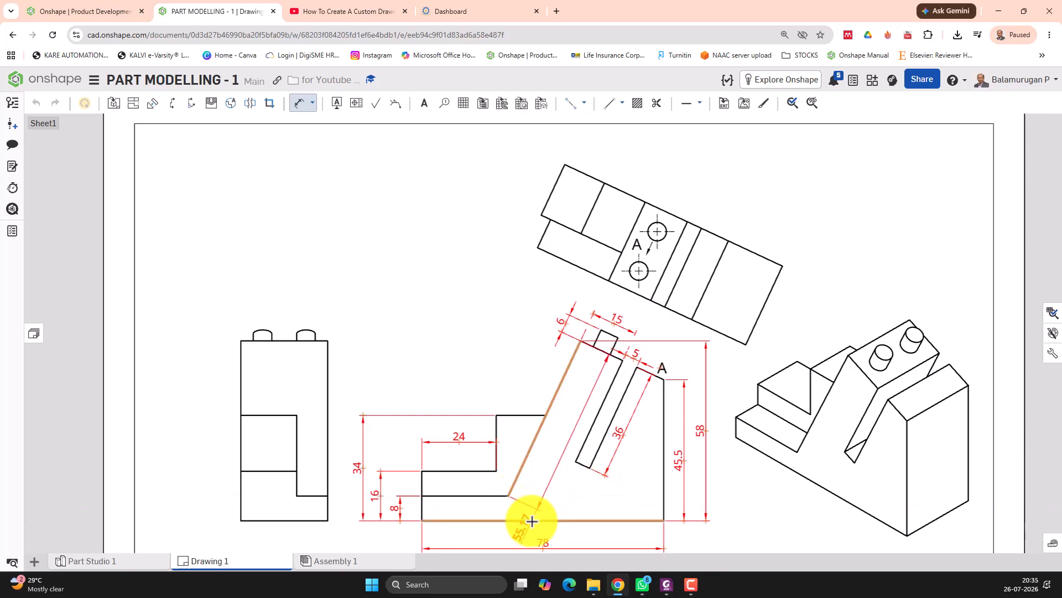
{"action": "left_click", "coordinate": [539, 498]}
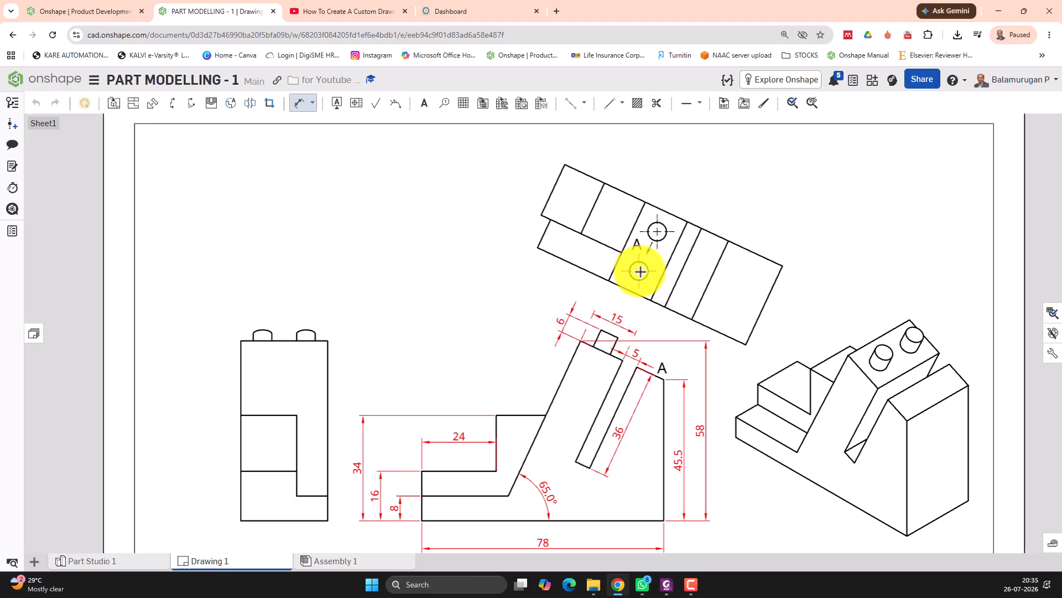
Step: In the auxiliary view, dimension the upper pin centre's offset from the pin face's left edge and the aligned spacing between both pin centres
{"action": "left_click", "coordinate": [658, 231]}
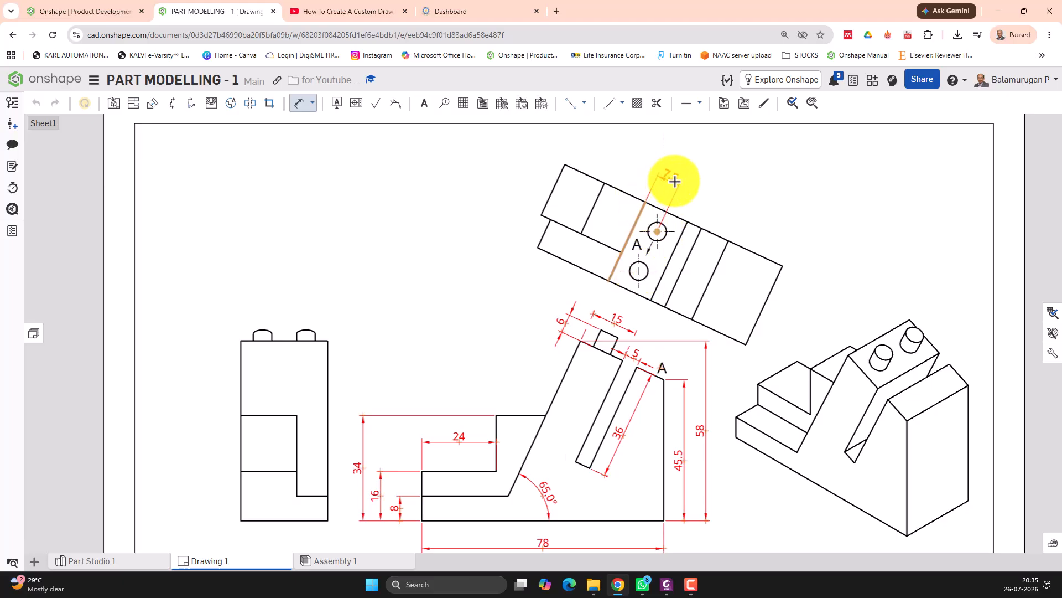
{"action": "left_click", "coordinate": [670, 185]}
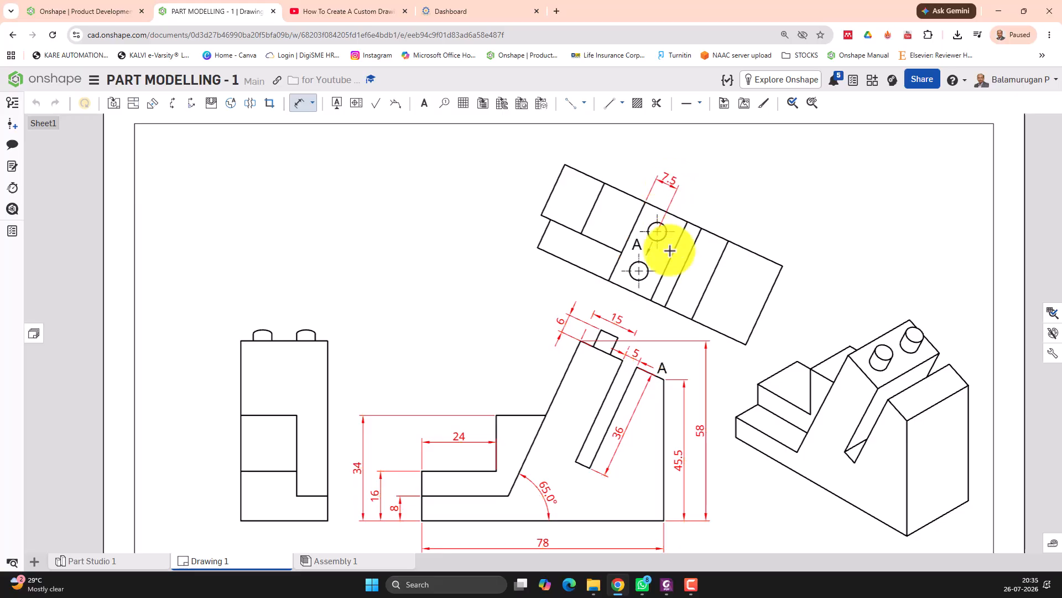
{"action": "left_click", "coordinate": [638, 270]}
{"action": "left_click", "coordinate": [657, 232]}
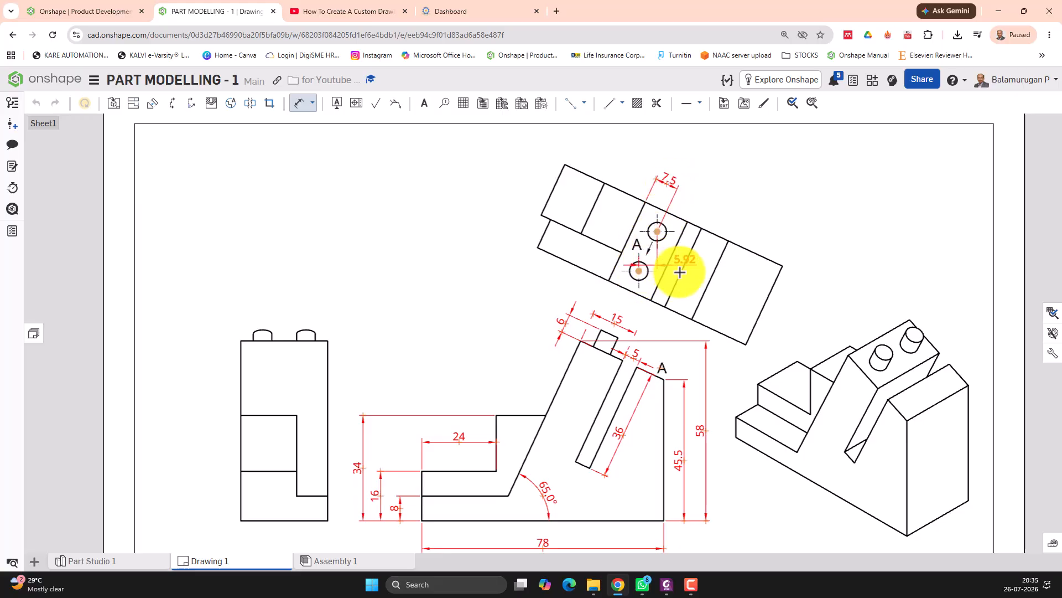
{"action": "left_click", "coordinate": [694, 272]}
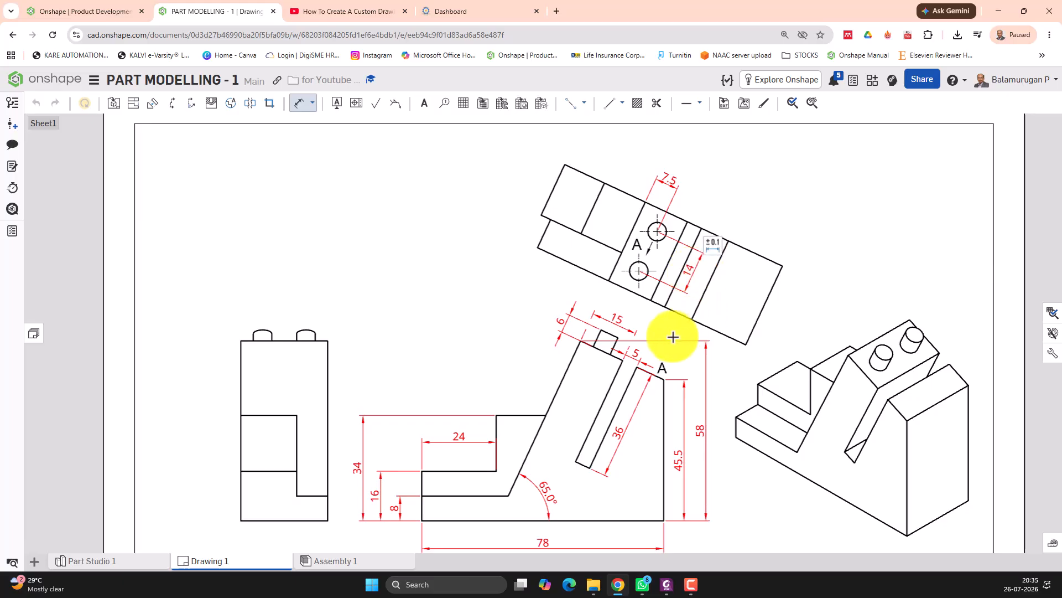
{"action": "left_click", "coordinate": [656, 289]}
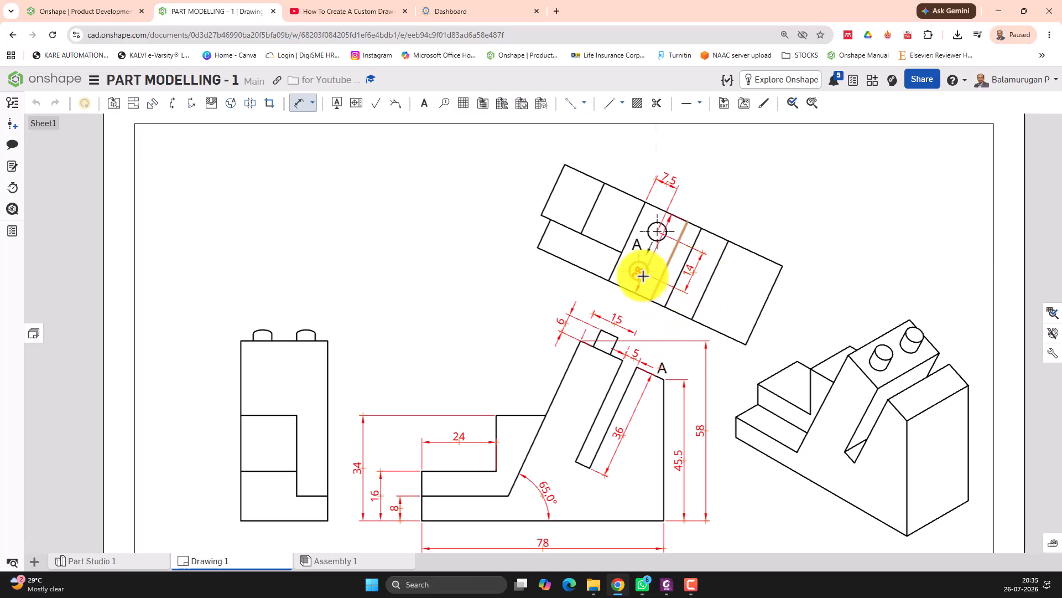
{"action": "left_click", "coordinate": [651, 299]}
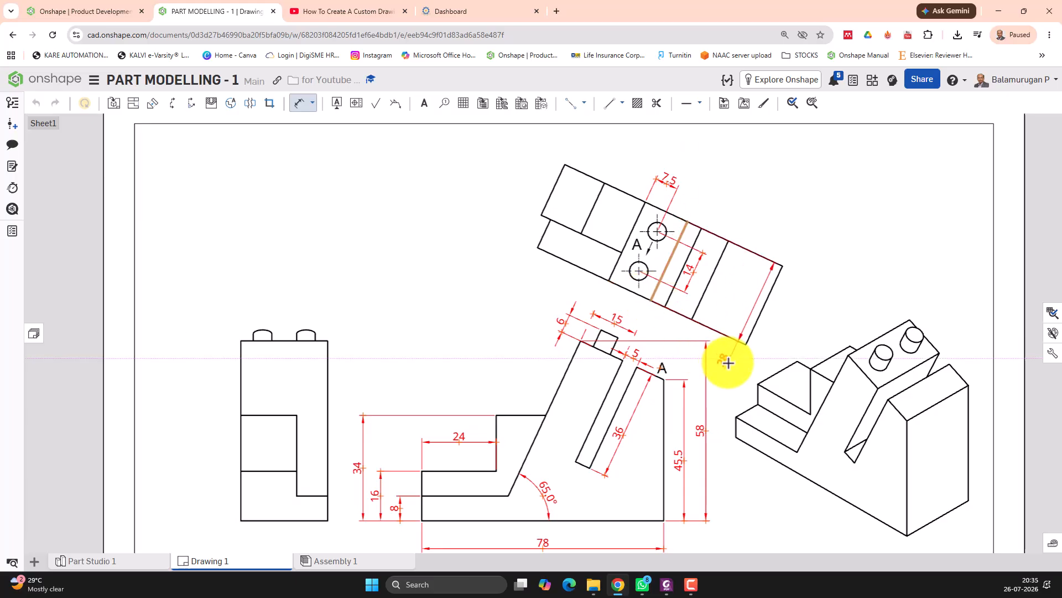
{"action": "left_click", "coordinate": [571, 103]}
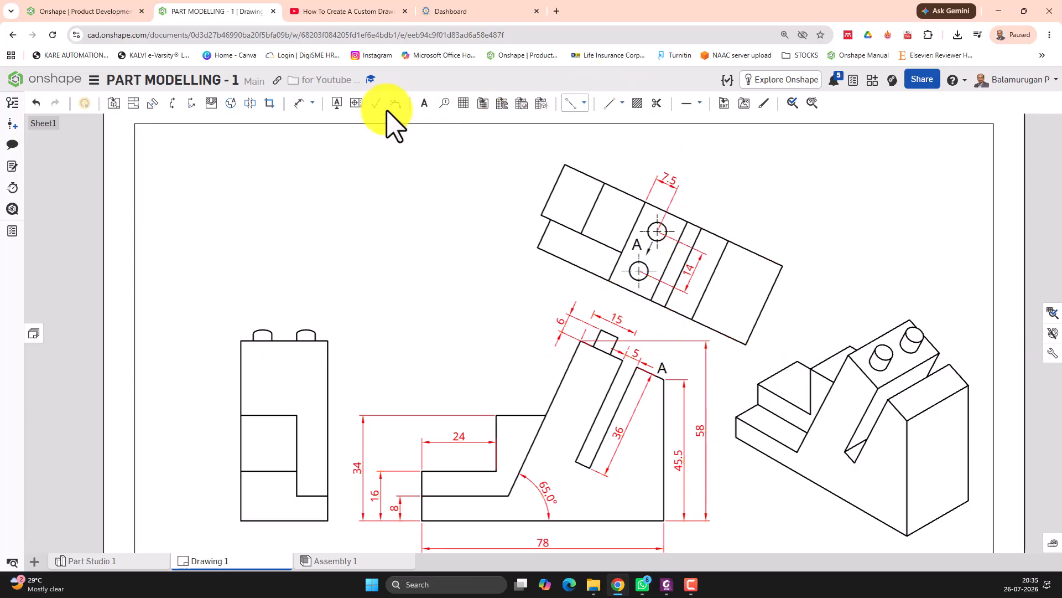
{"action": "left_click", "coordinate": [299, 103]}
{"action": "left_click", "coordinate": [645, 275]}
{"action": "left_click", "coordinate": [667, 279]}
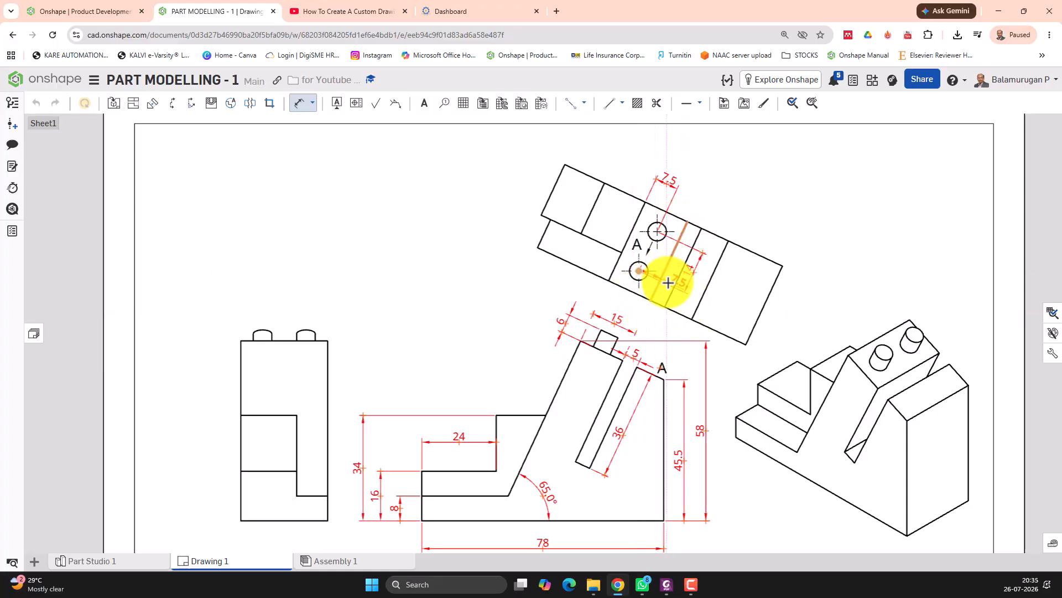
{"action": "key", "text": "Escape"}
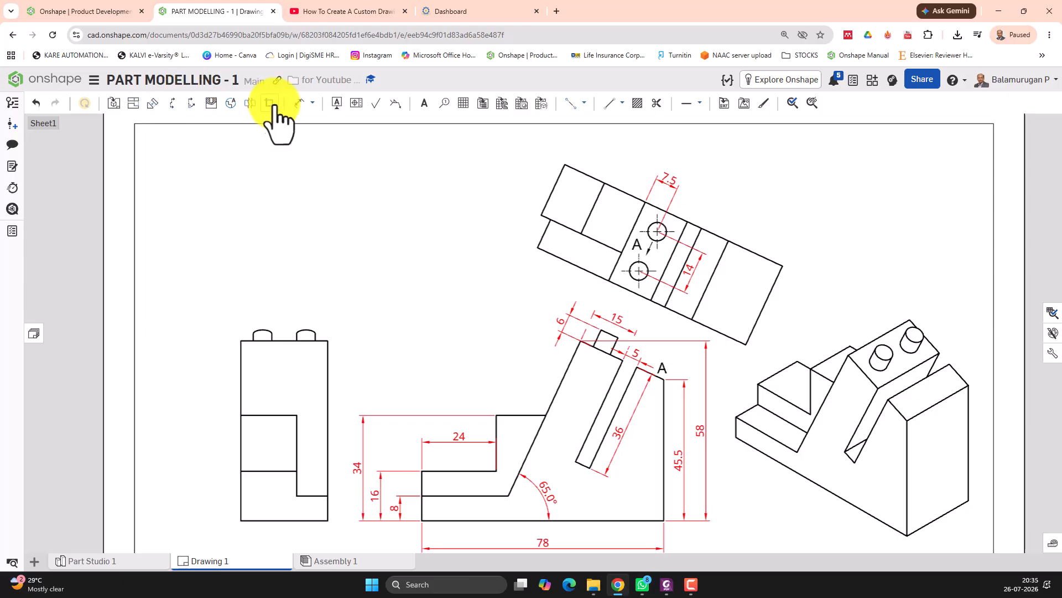
Step: In the auxiliary view, dimension the lower pin centre's distance from the pin face's lower edge, in line with the pin-spacing dimension
{"action": "left_click", "coordinate": [300, 103]}
{"action": "left_click", "coordinate": [672, 255]}
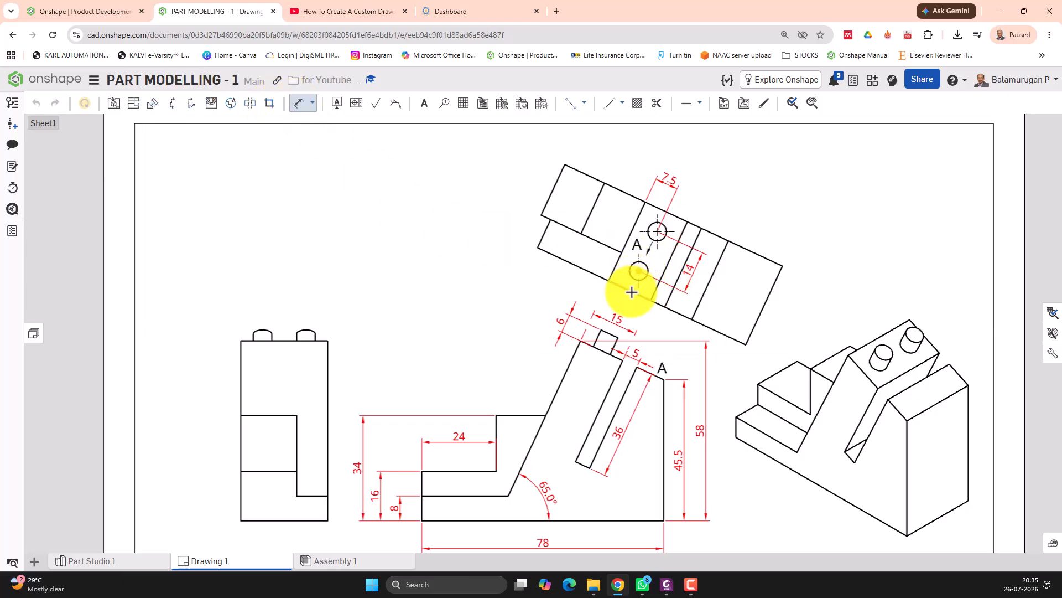
{"action": "left_click", "coordinate": [632, 293]}
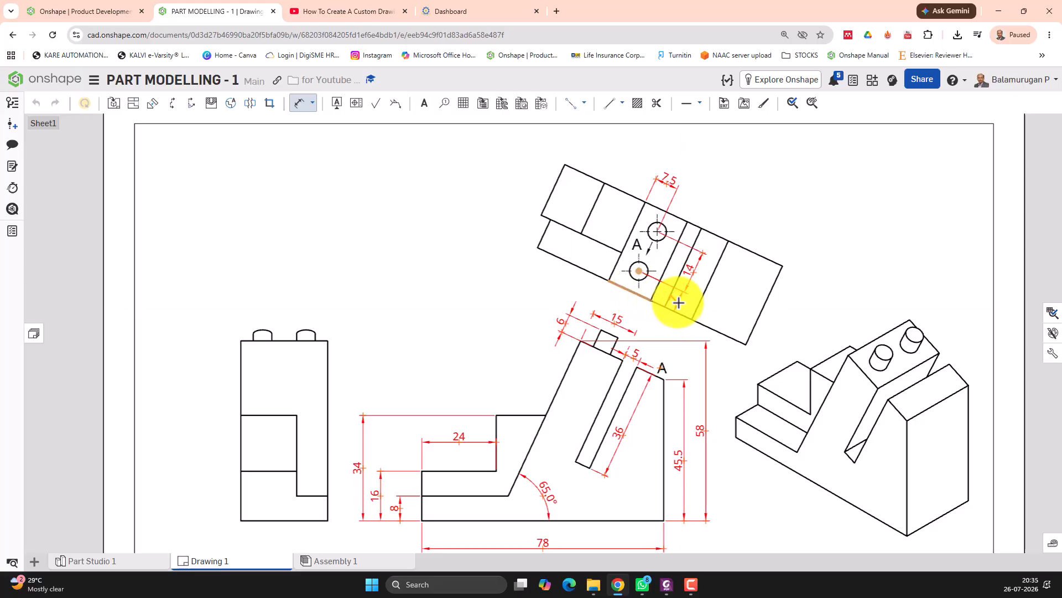
{"action": "left_click", "coordinate": [680, 307]}
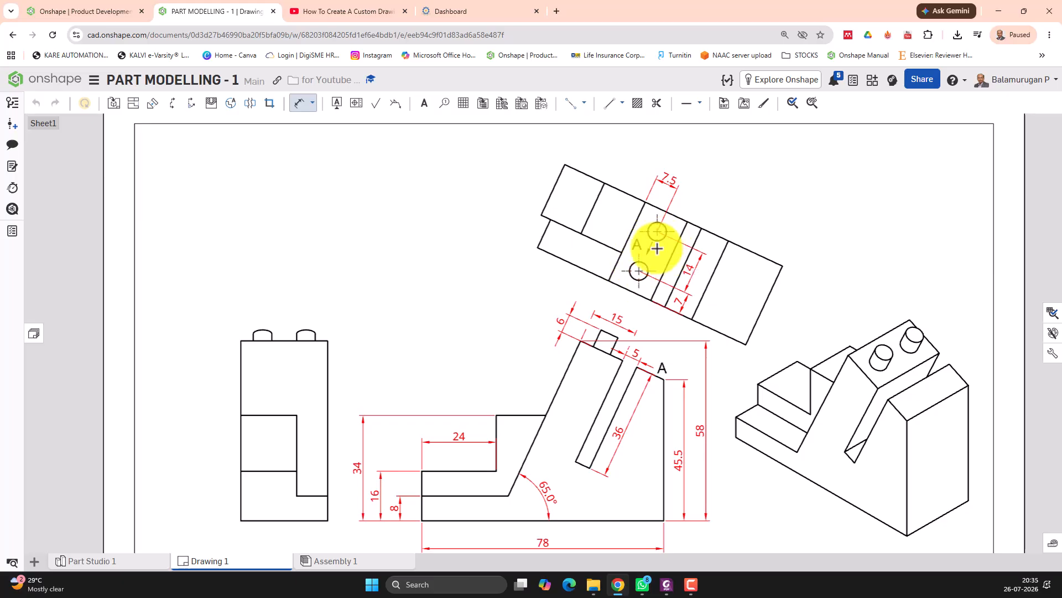
{"action": "left_click", "coordinate": [653, 297]}
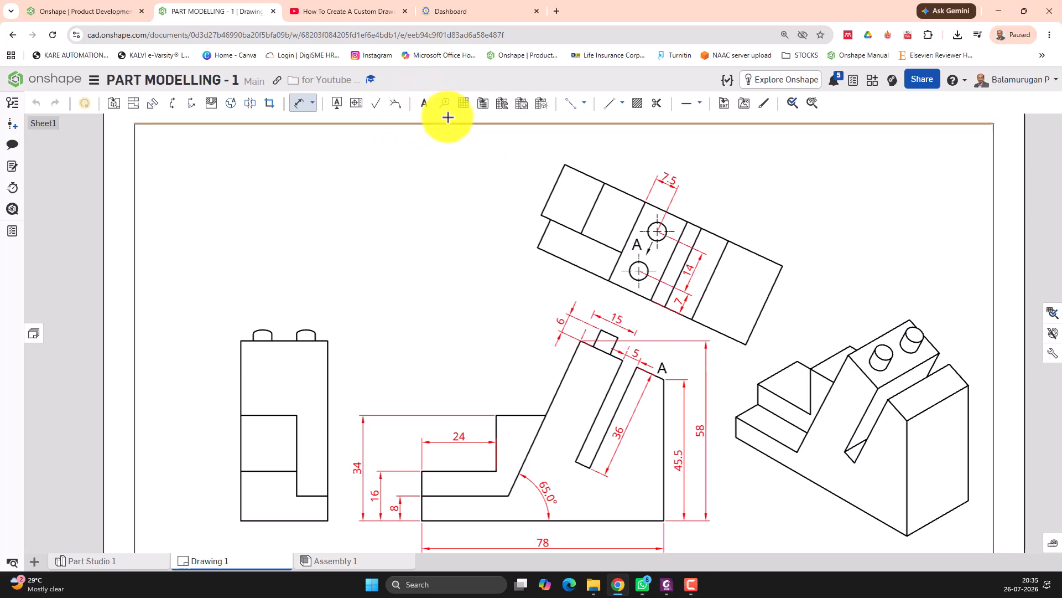
Step: Add a leader note reading "2X Ø6" to the upper pin circle, placing it above the auxiliary view
{"action": "left_click", "coordinate": [425, 104]}
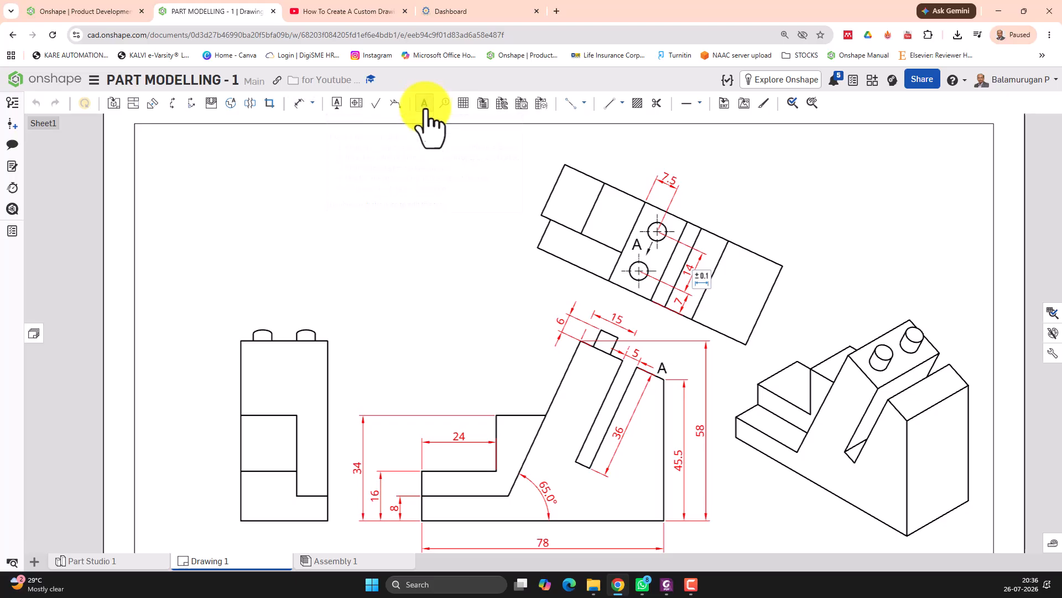
{"action": "left_click", "coordinate": [664, 225]}
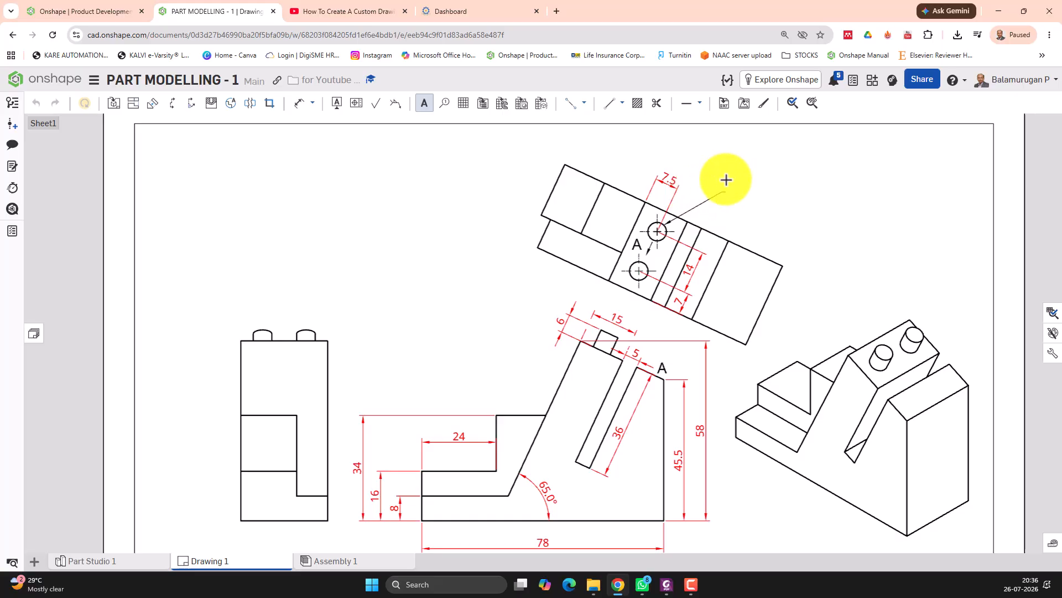
{"action": "left_click", "coordinate": [726, 180]}
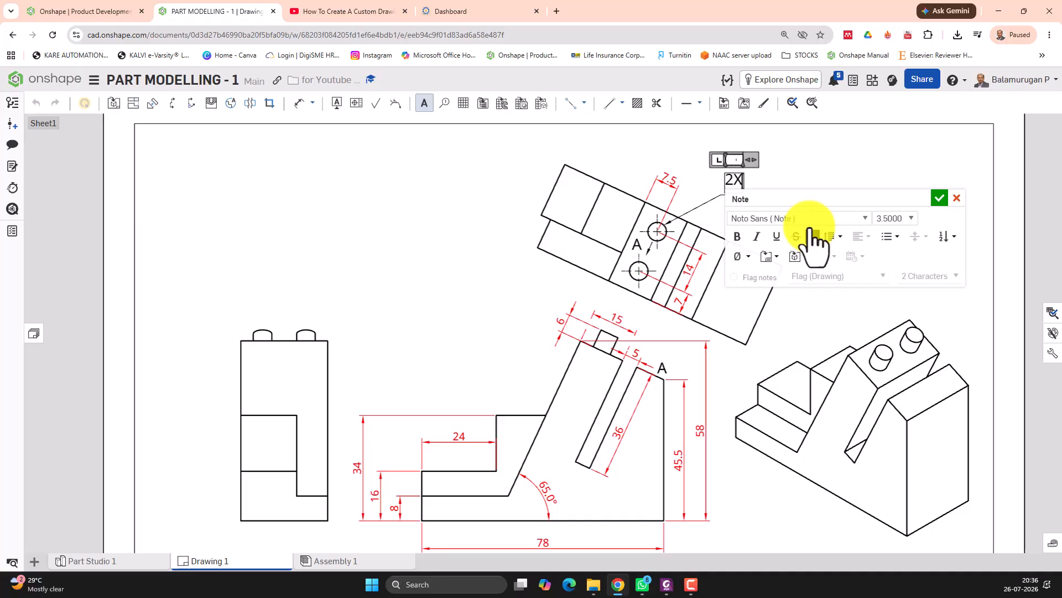
{"action": "left_click", "coordinate": [745, 257]}
{"action": "left_click", "coordinate": [743, 288]}
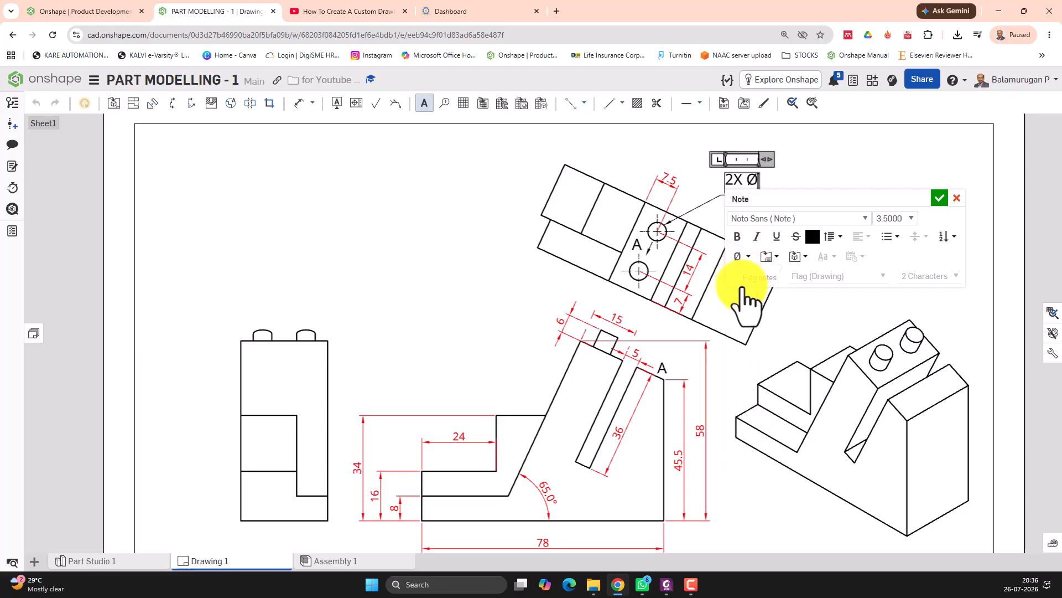
{"action": "type", "text": "6"}
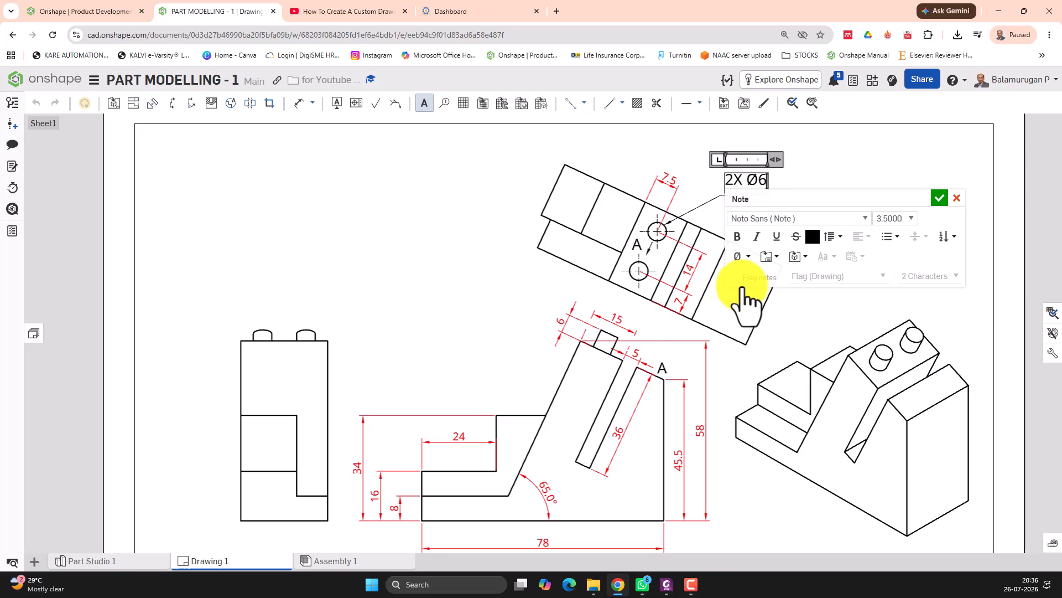
{"action": "left_click", "coordinate": [940, 199]}
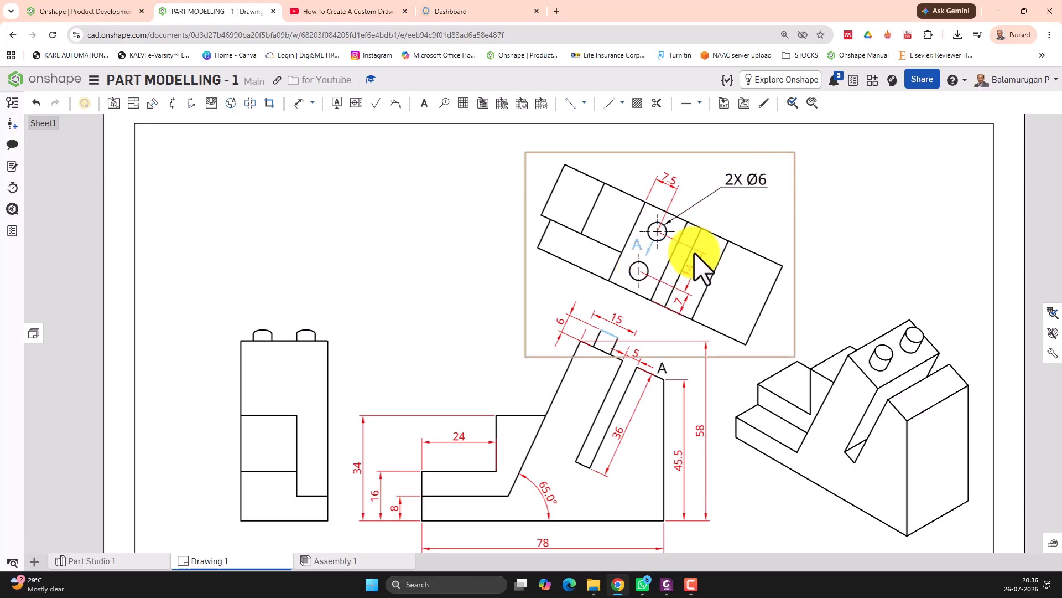
{"action": "left_click", "coordinate": [646, 262]}
{"action": "left_click", "coordinate": [658, 238]}
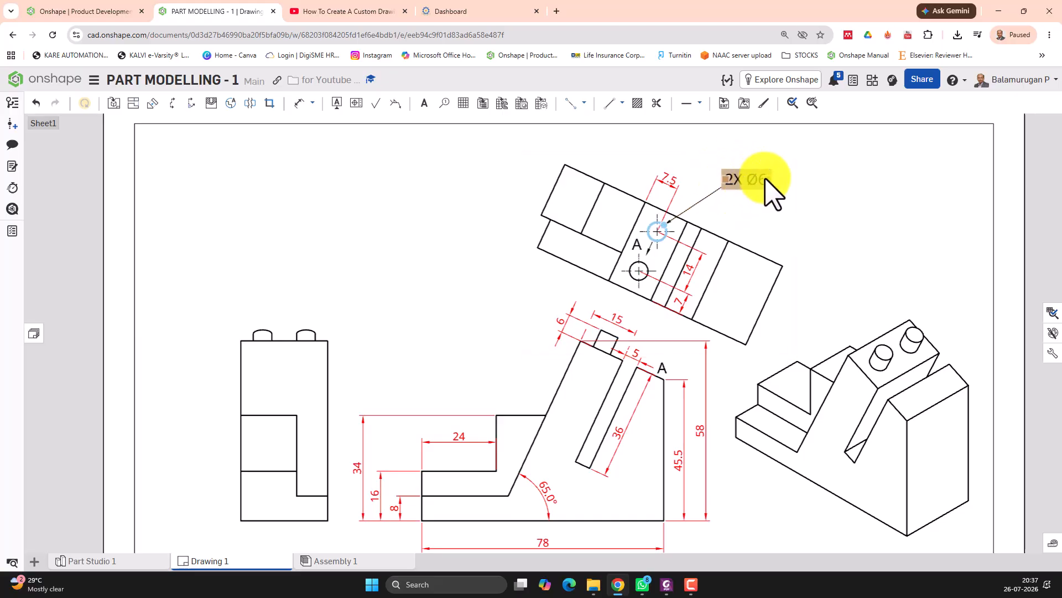
Step: Dimension the step width and the overall width of the side view, stacking both below the view
{"action": "scroll", "coordinate": [775, 241], "scroll_direction": "down", "scroll_amount": 4}
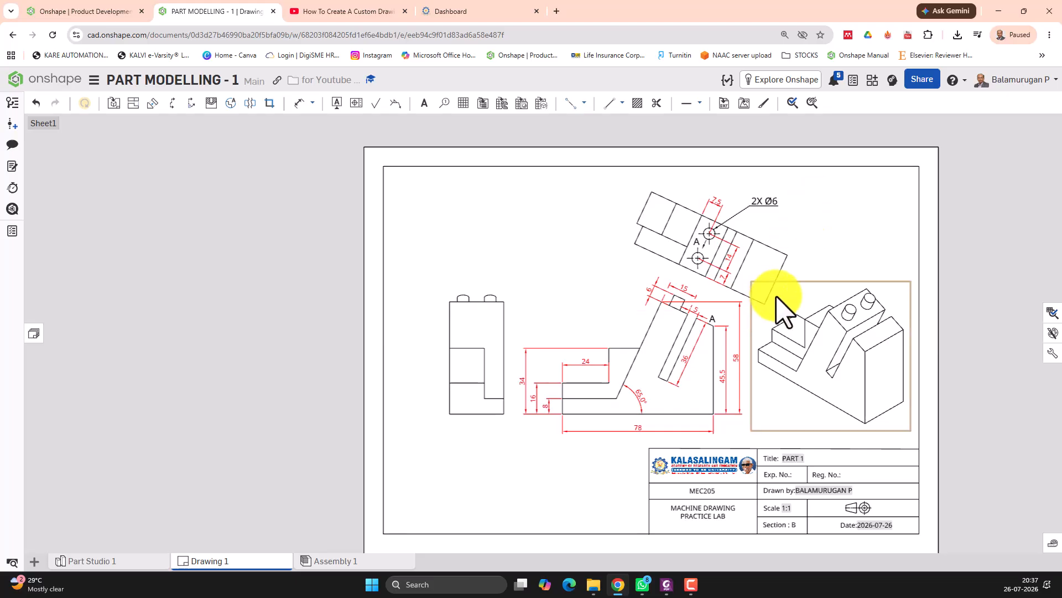
{"action": "scroll", "coordinate": [517, 408], "scroll_direction": "down", "scroll_amount": 2}
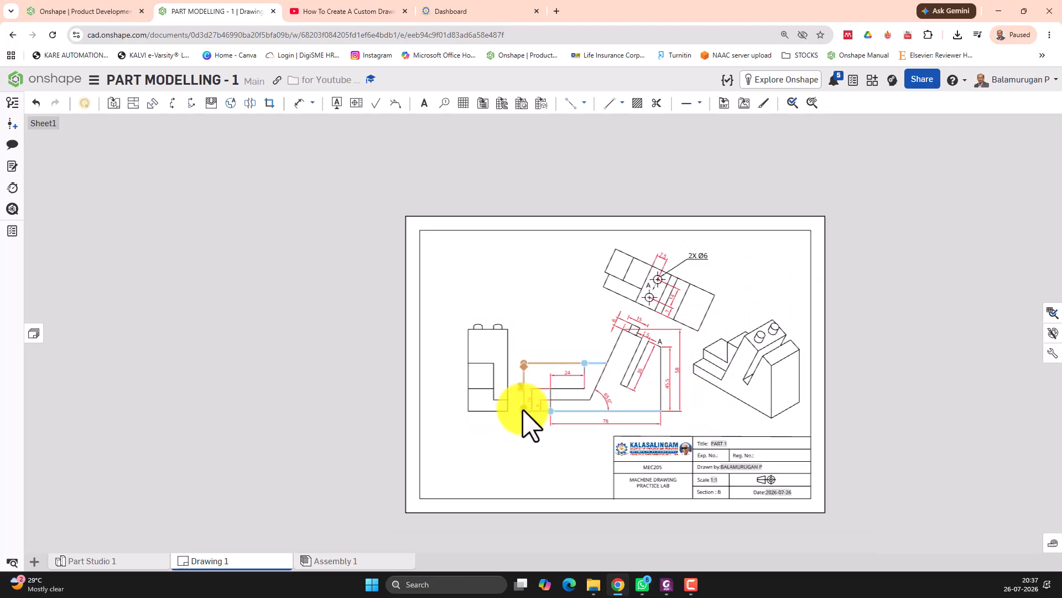
{"action": "scroll", "coordinate": [512, 407], "scroll_direction": "up", "scroll_amount": 3}
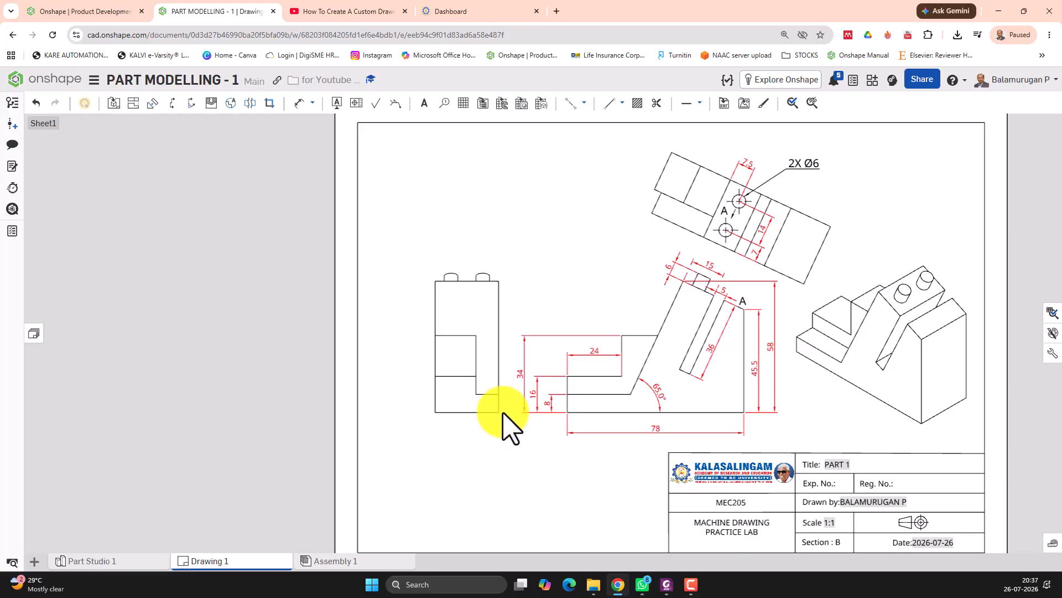
{"action": "left_click", "coordinate": [300, 102]}
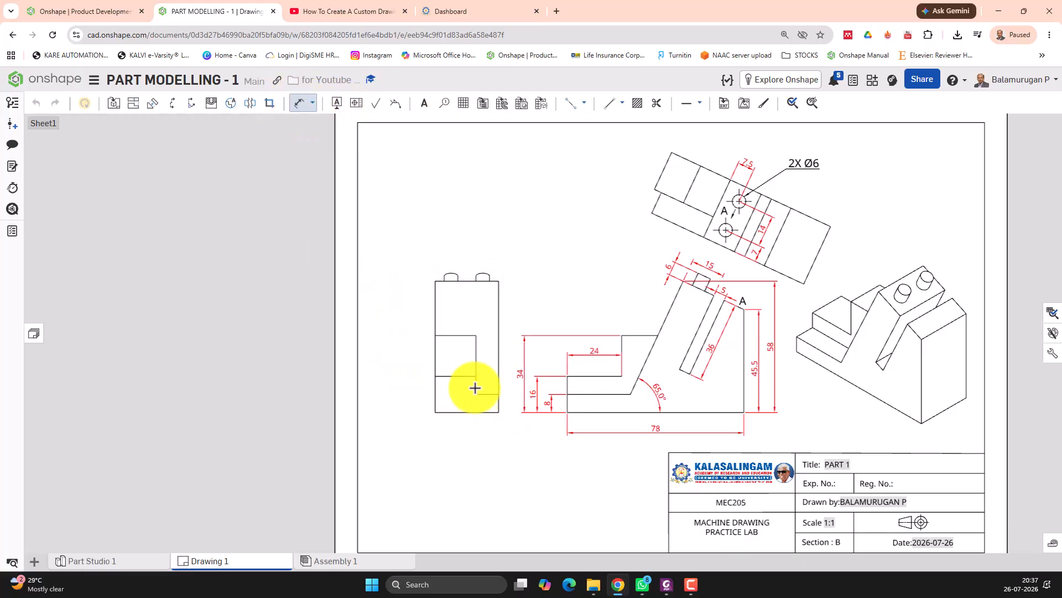
{"action": "left_click", "coordinate": [461, 377]}
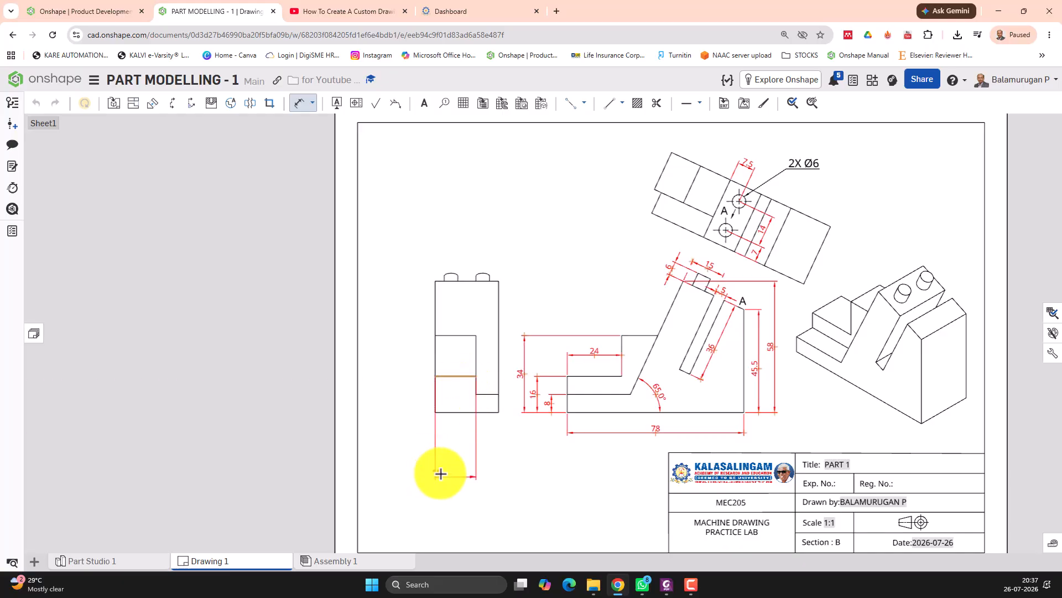
{"action": "left_click", "coordinate": [457, 432]}
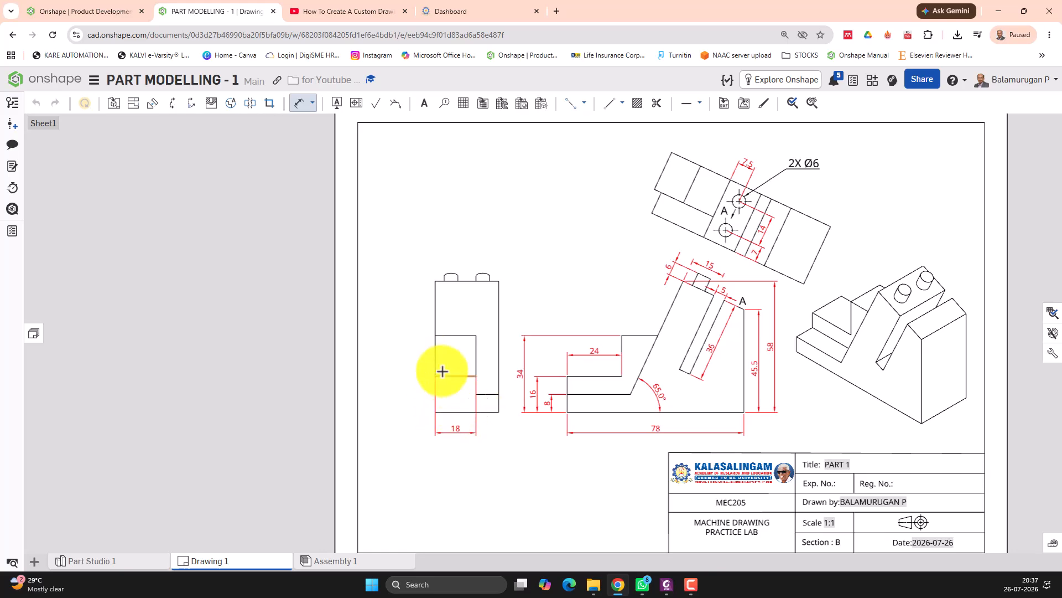
{"action": "left_click", "coordinate": [435, 400]}
{"action": "left_click", "coordinate": [499, 402]}
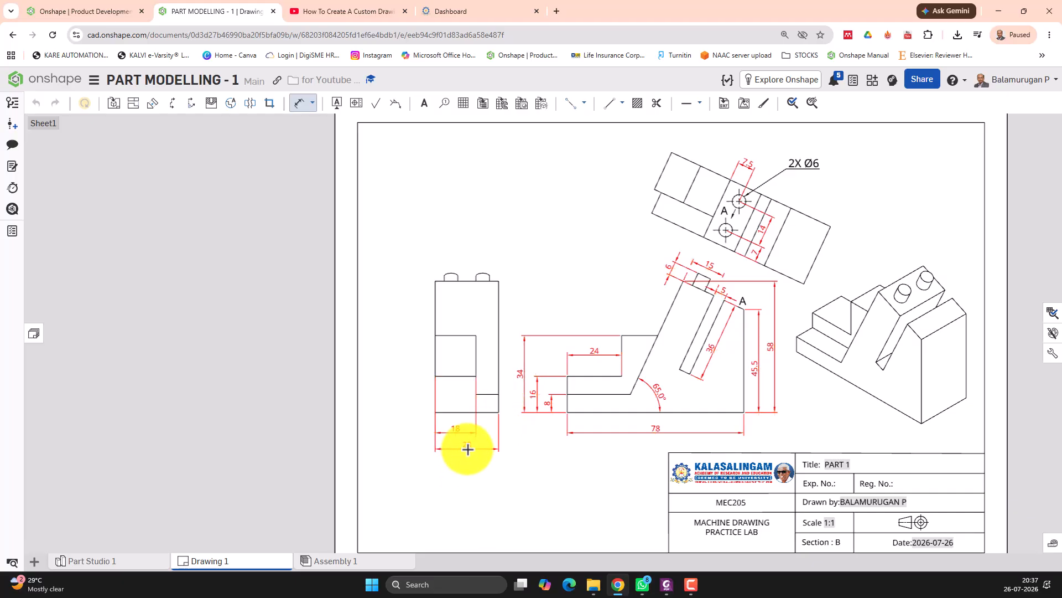
{"action": "left_click", "coordinate": [466, 449]}
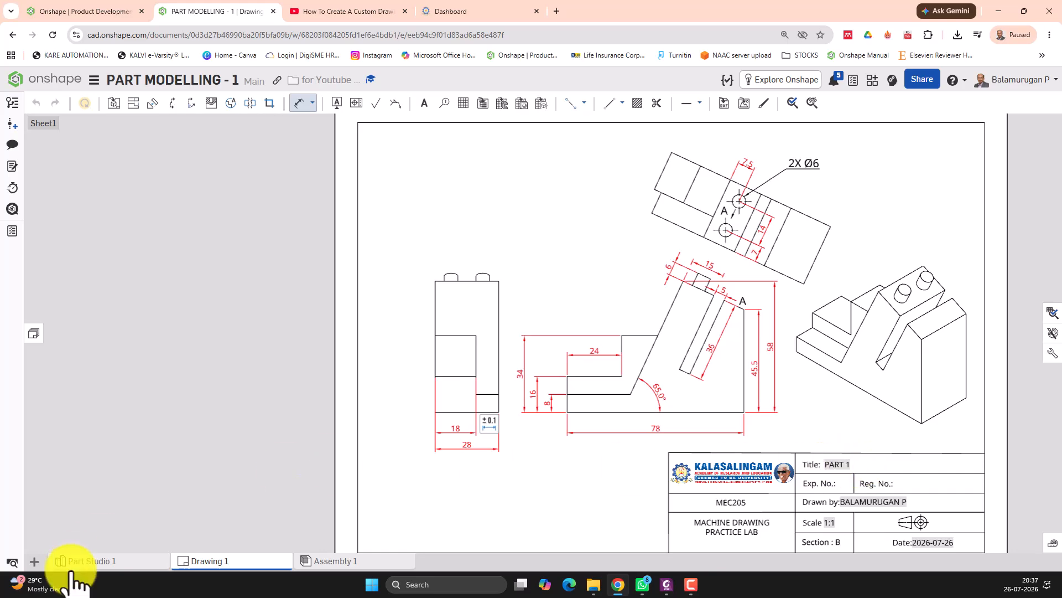
Step: In Part Studio 1, rename the part as "PART MODELLING - 1"
{"action": "left_click", "coordinate": [109, 564]}
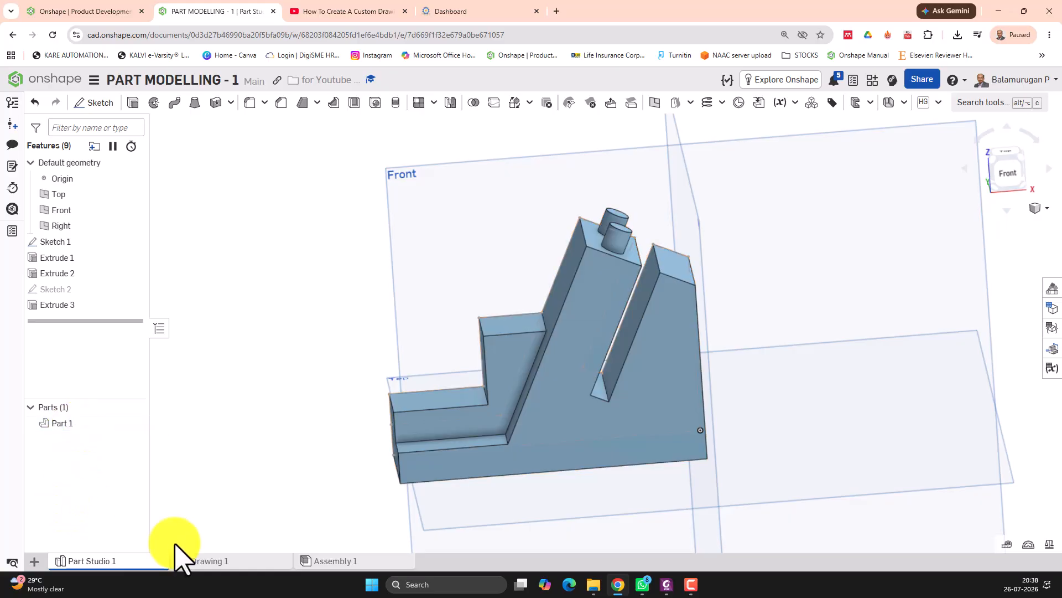
{"action": "left_click", "coordinate": [217, 563]}
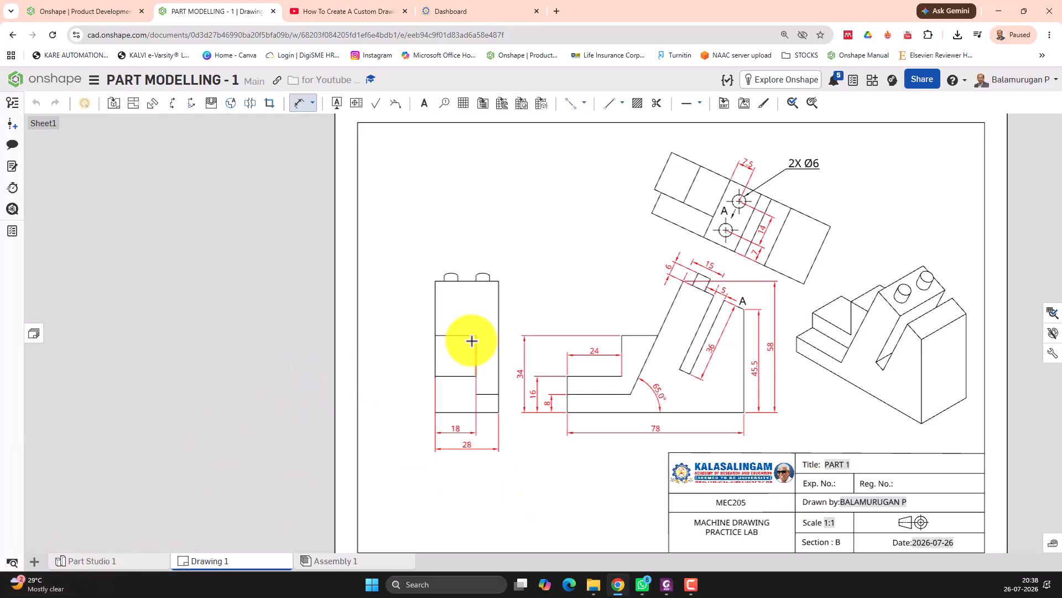
{"action": "left_click", "coordinate": [89, 561]}
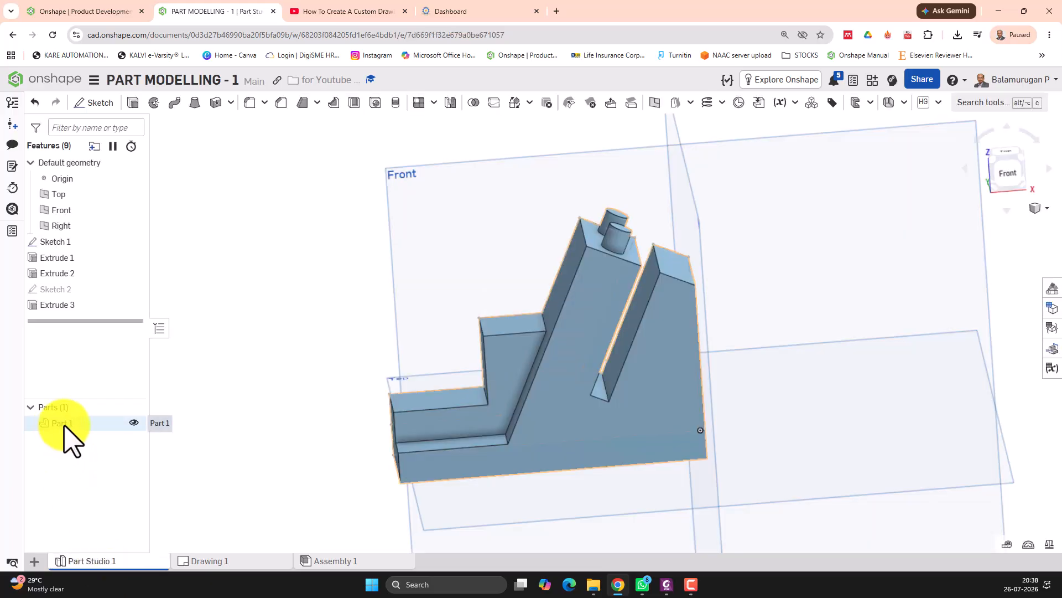
{"action": "right_click", "coordinate": [67, 427]}
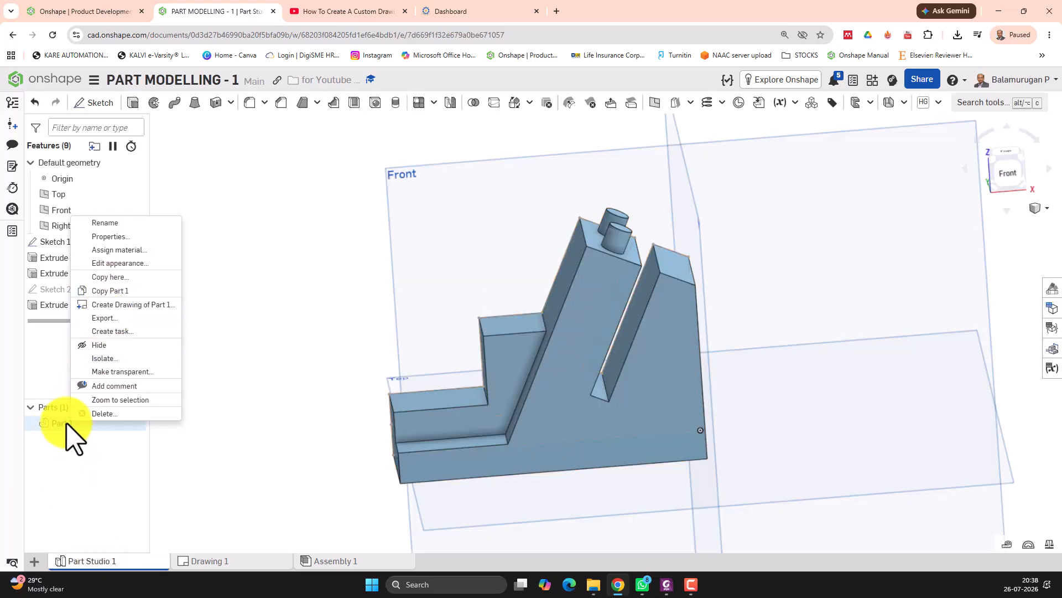
{"action": "left_click", "coordinate": [123, 223]}
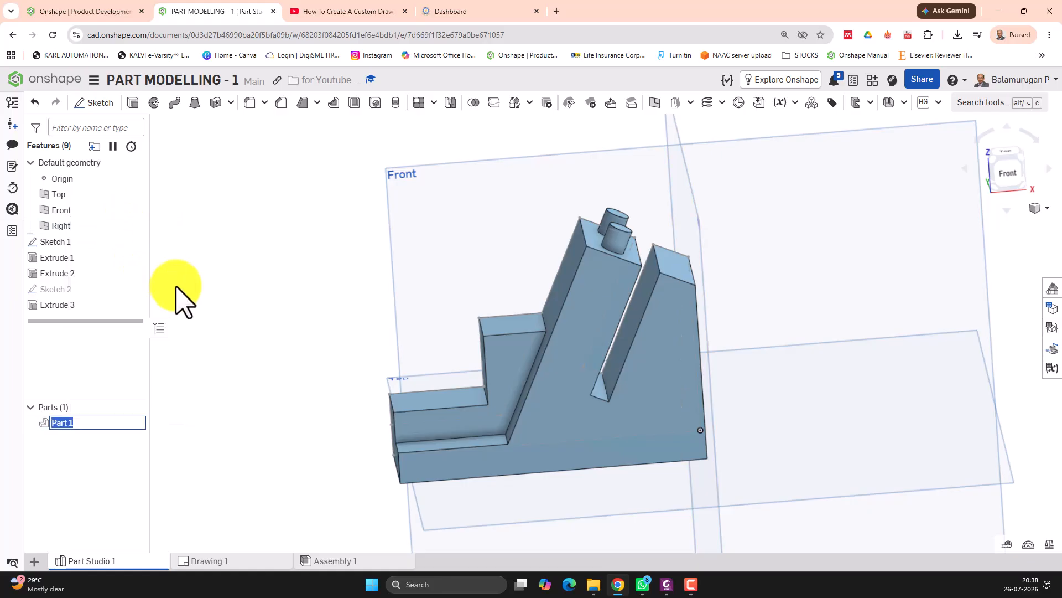
{"action": "key", "text": "BackSpace"}
{"action": "key", "text": "BackSpace"}
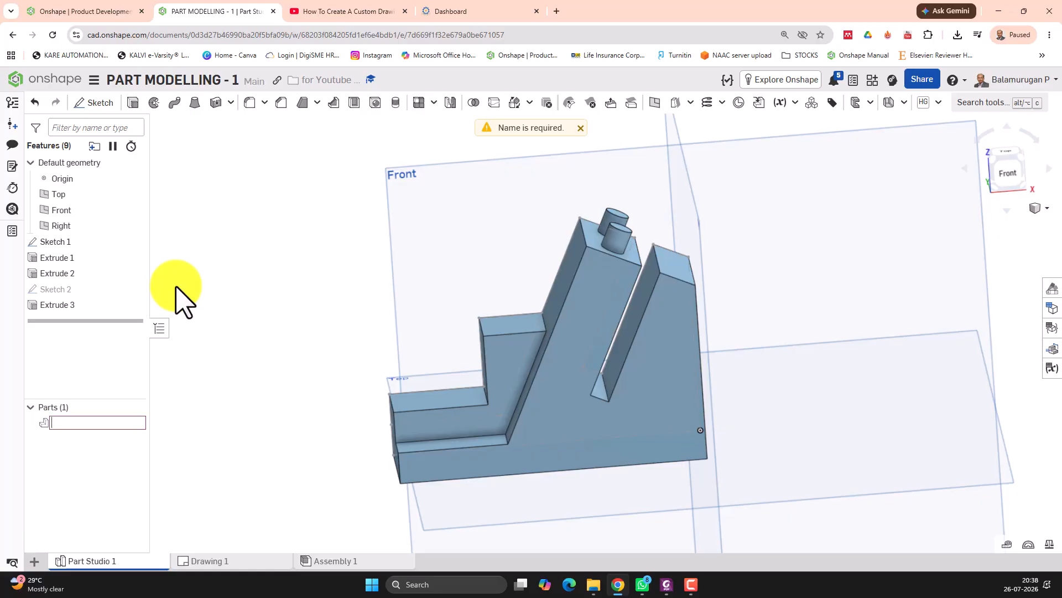
{"action": "type", "text": "PART MODELLING - 1"}
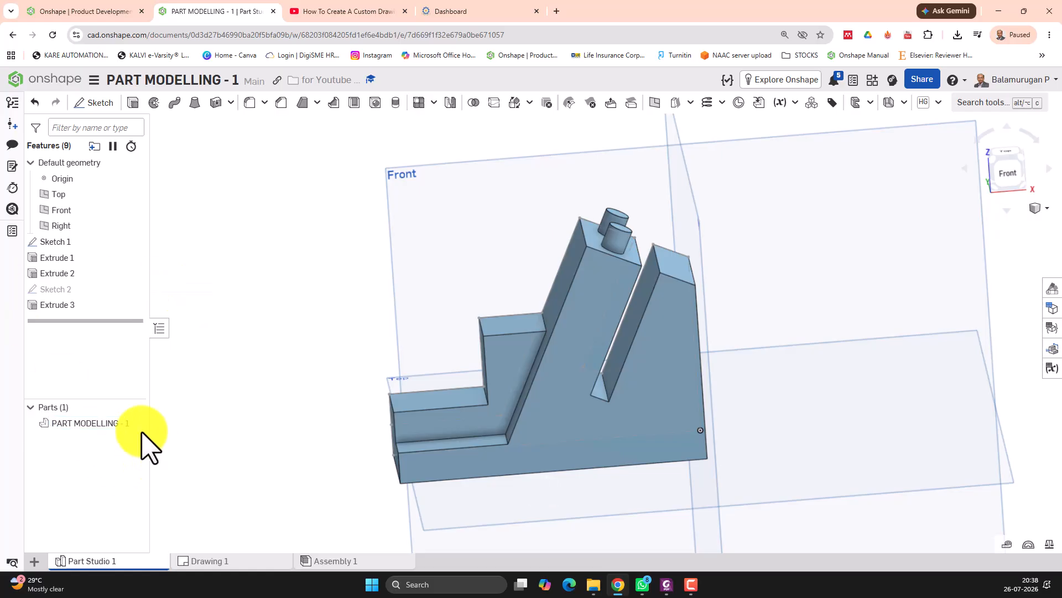
Step: Return to Drawing 1, update it to bring in the new part name, and select the title block's title field
{"action": "mouse_move", "coordinate": [237, 570]}
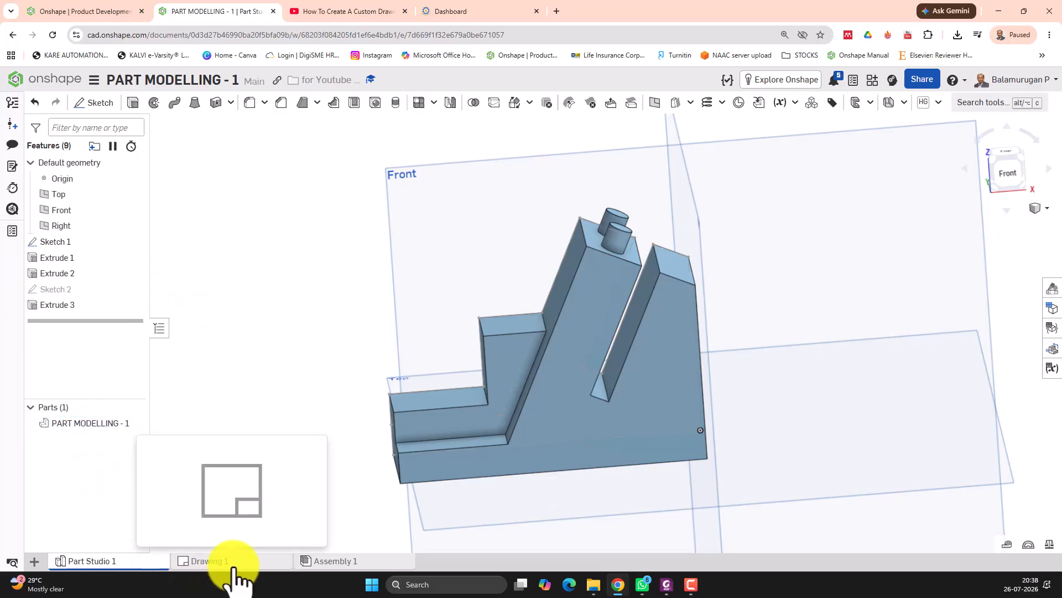
{"action": "left_click", "coordinate": [210, 560]}
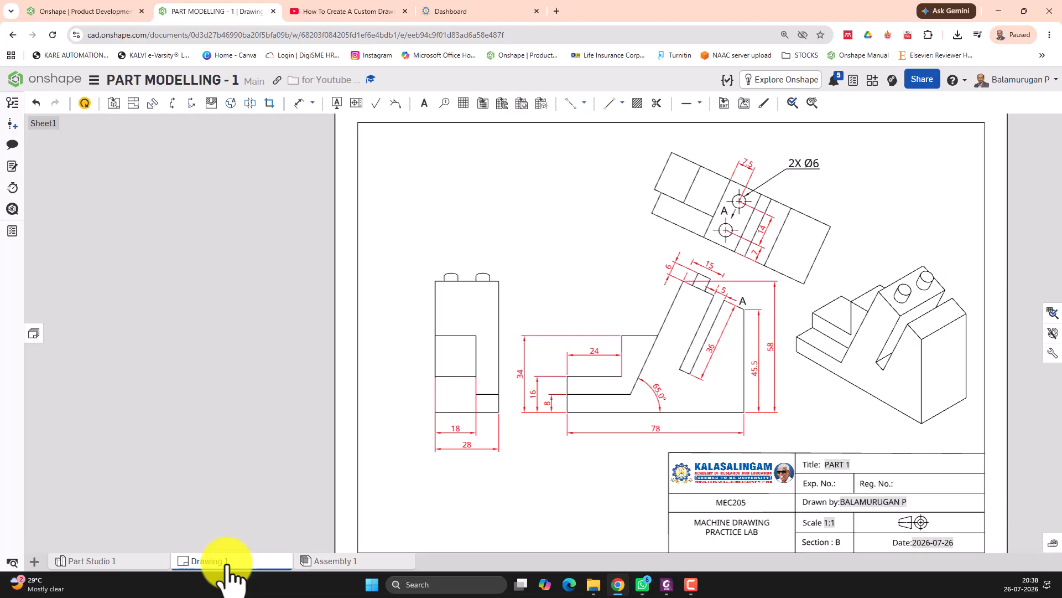
{"action": "left_click", "coordinate": [85, 103]}
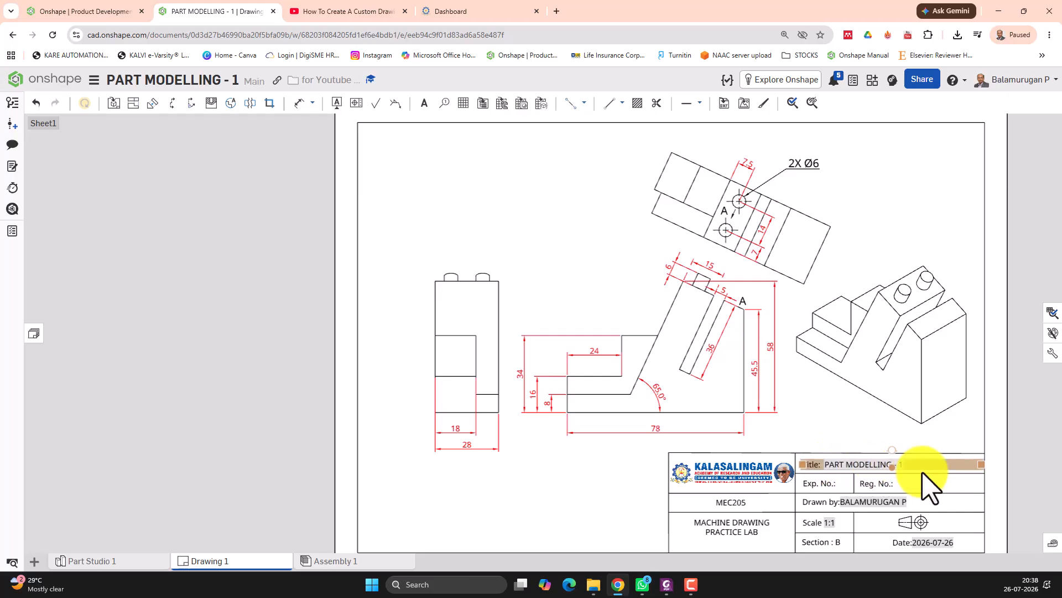
{"action": "left_click", "coordinate": [831, 467]}
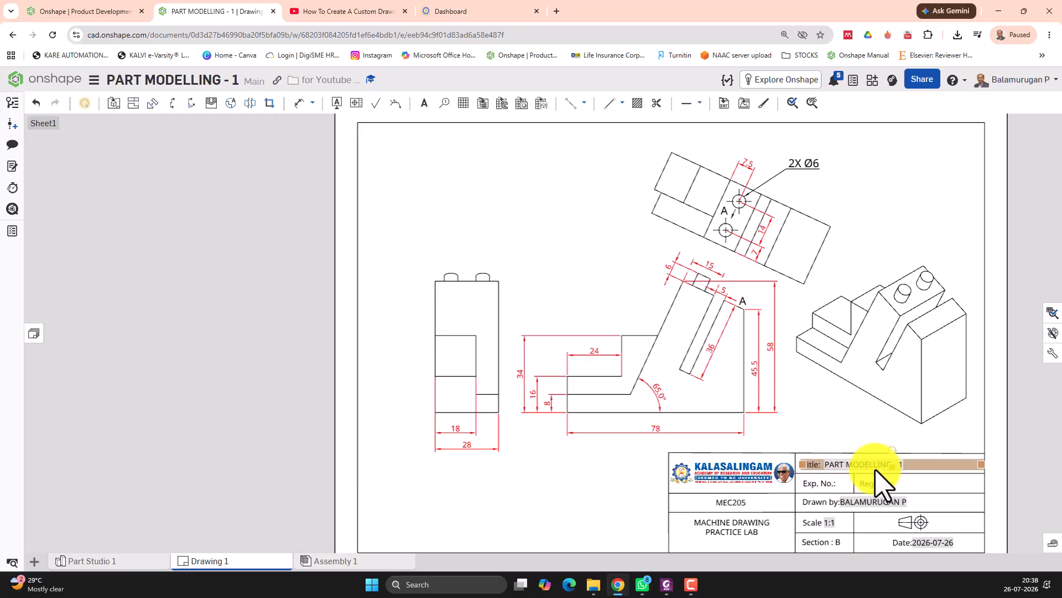